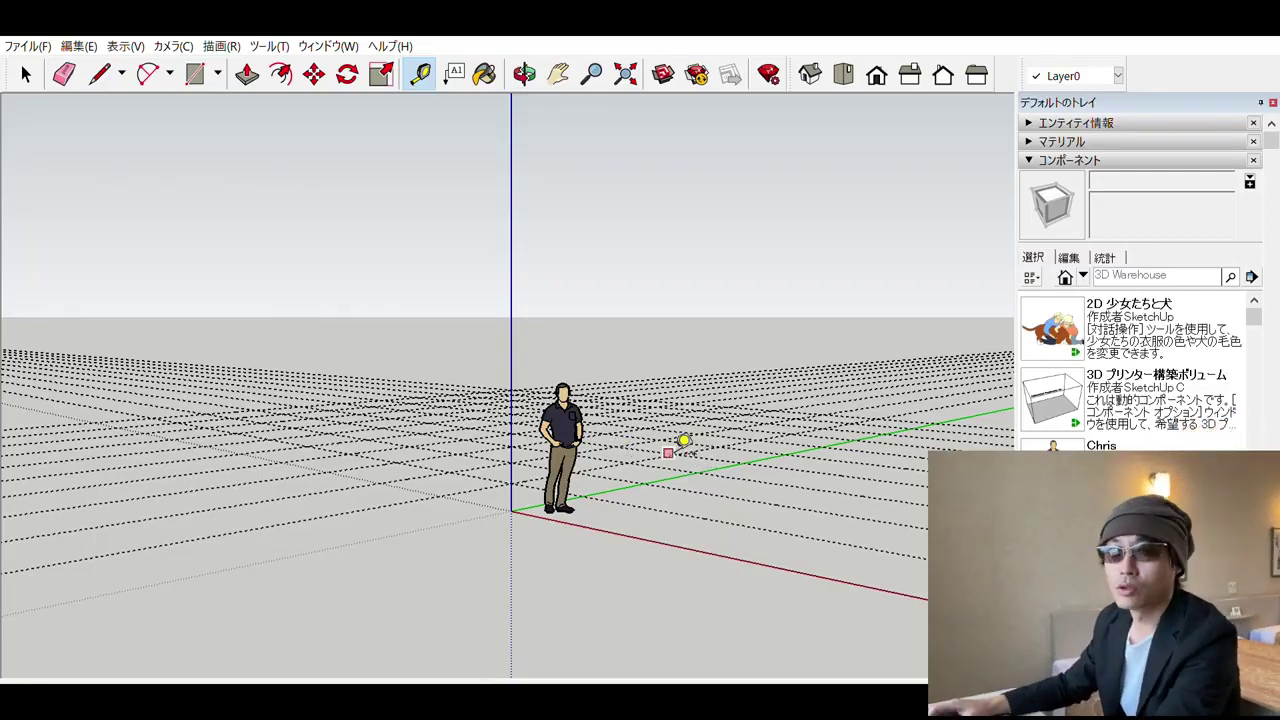
# Select the dark-shirted man scale figure and delete it, leaving only the axes and guide grid
pyautogui.moveTo(684, 441)
pyautogui.mouseDown(button='middle')
pyautogui.moveTo(651, 466)
pyautogui.moveTo(566, 449)
pyautogui.mouseUp(button='middle')
pyautogui.scroll(2, 623, 457)
pyautogui.scroll(3, 622, 457)
pyautogui.moveTo(643, 509); pyautogui.dragTo(708, 508, button='middle')
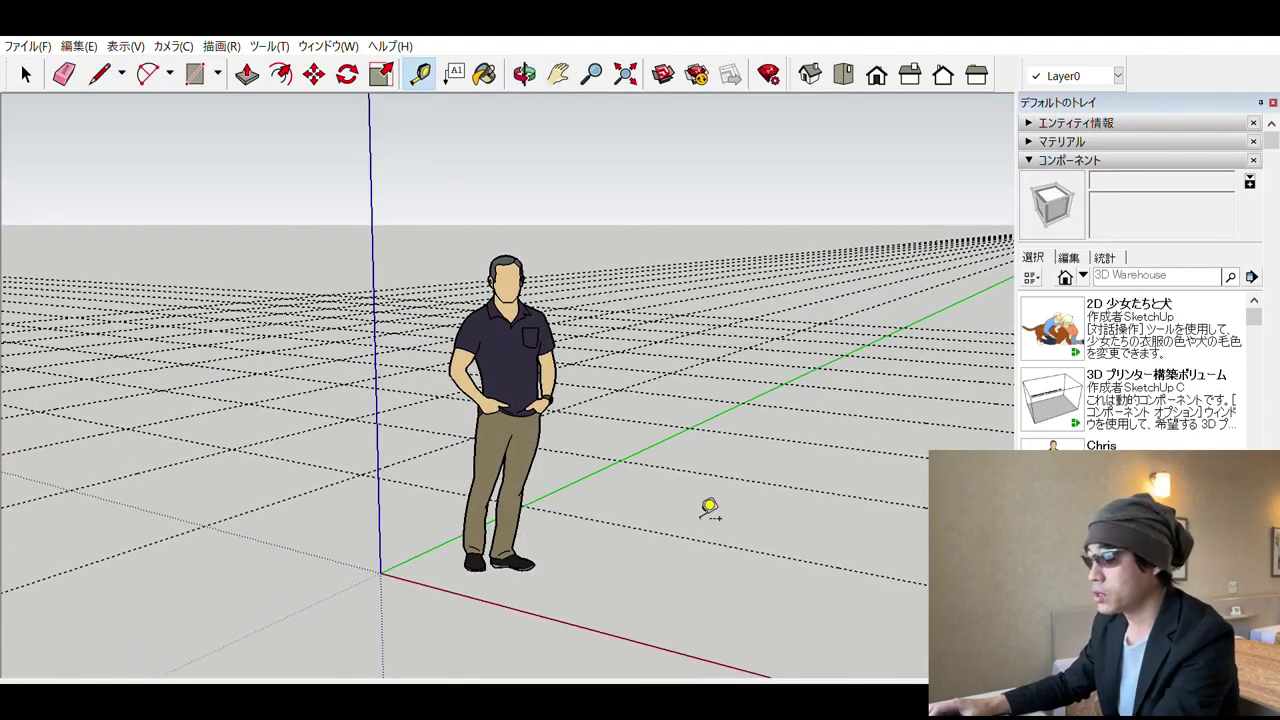
pyautogui.scroll(-3, 708, 508)
pyautogui.scroll(-3, 637, 491)
pyautogui.scroll(-1, 628, 500)
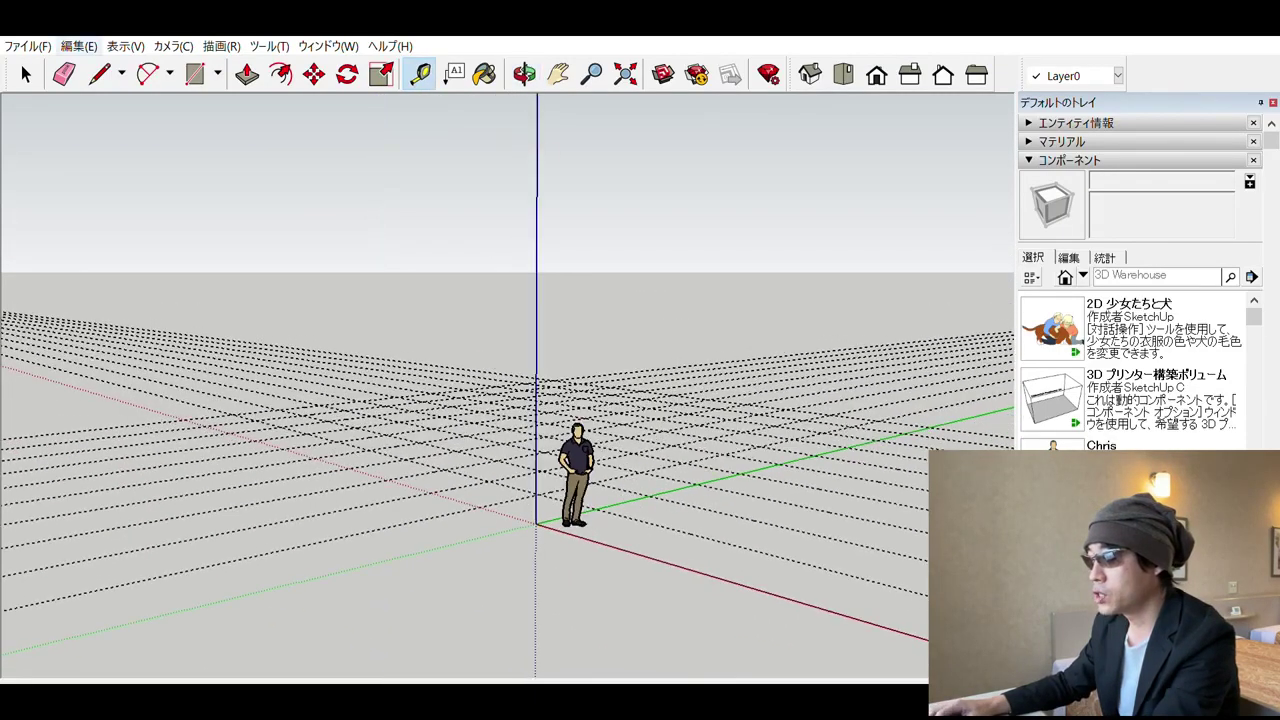
pyautogui.click(26, 74)
pyautogui.click(588, 458)
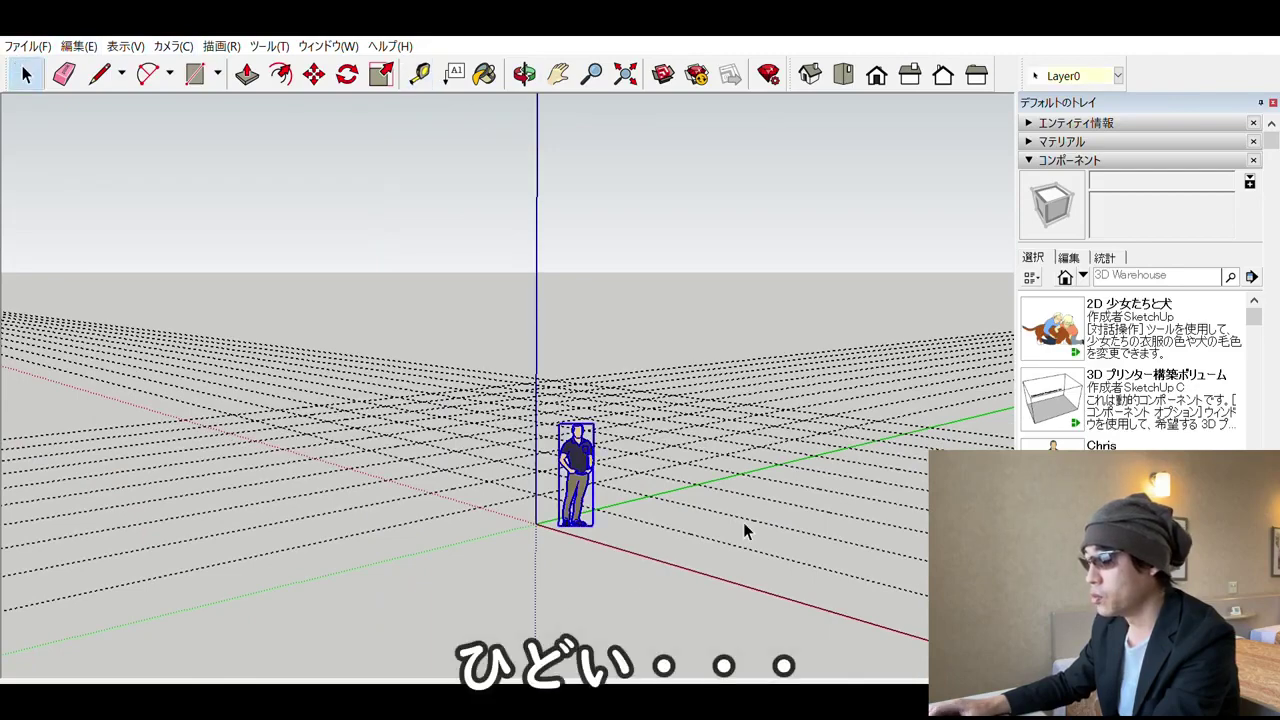
pyautogui.moveTo(744, 530)
pyautogui.mouseDown(button='middle')
pyautogui.moveTo(634, 506)
pyautogui.moveTo(749, 494)
pyautogui.mouseUp(button='middle')
pyautogui.scroll(2, 626, 449)
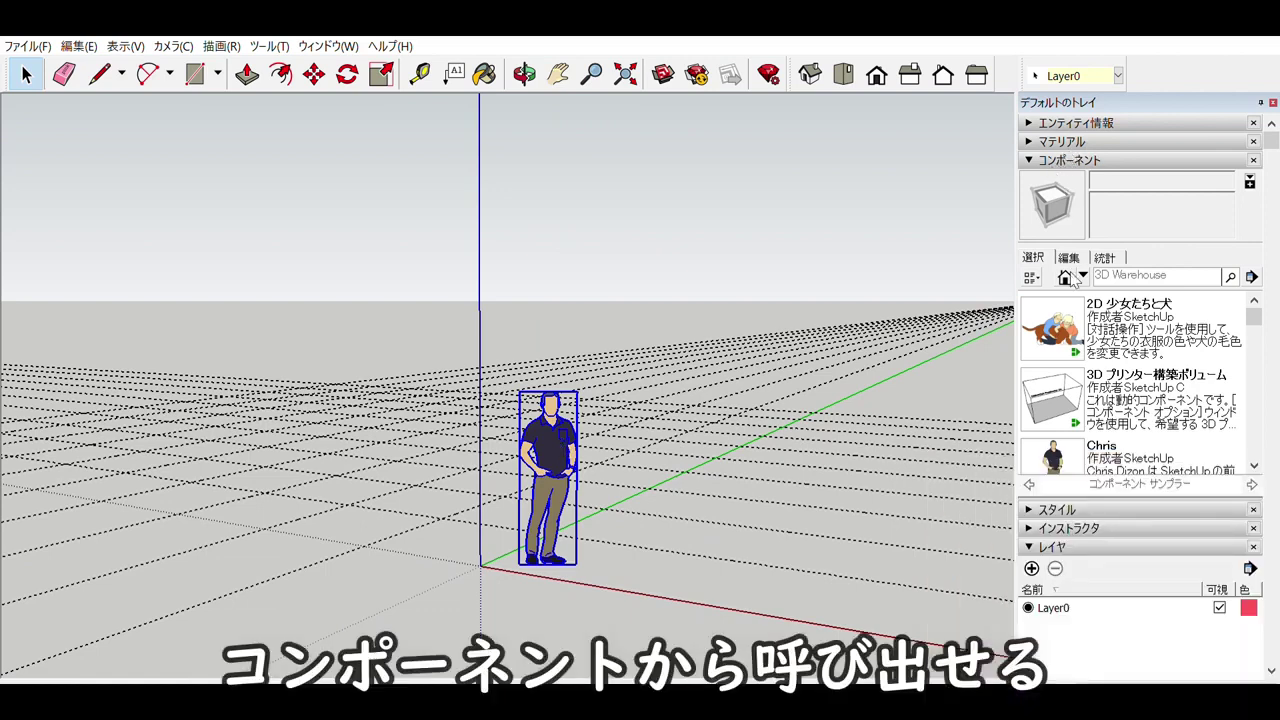
pyautogui.scroll(-1, 1150, 384)
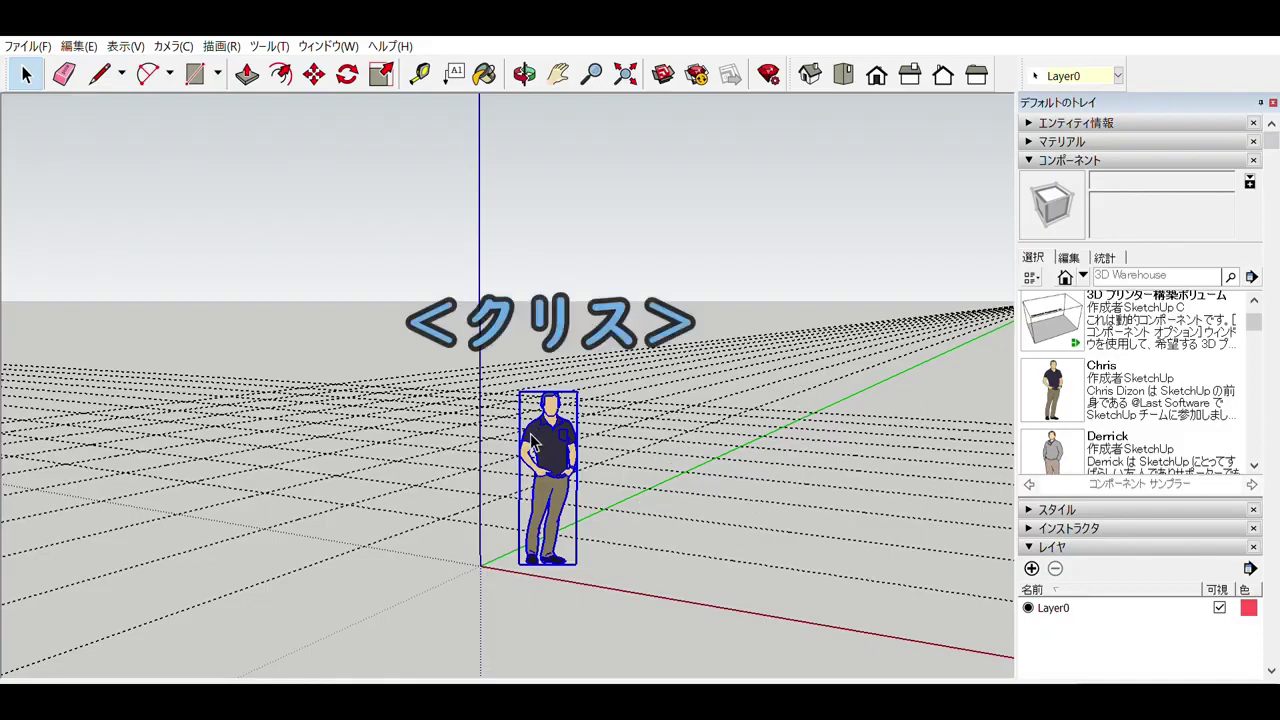
pyautogui.press('Delete')
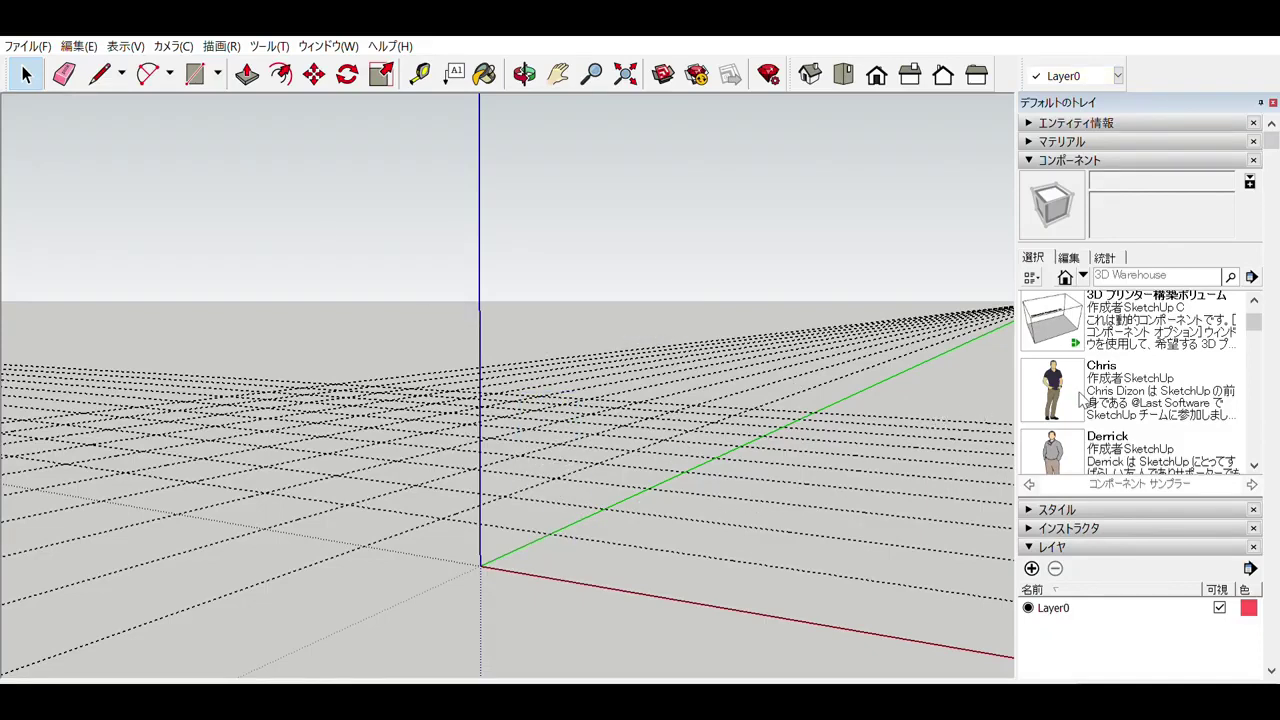
# Place the Chris component at the axis origin and widen the Components tray descriptions
pyautogui.click(1076, 385)
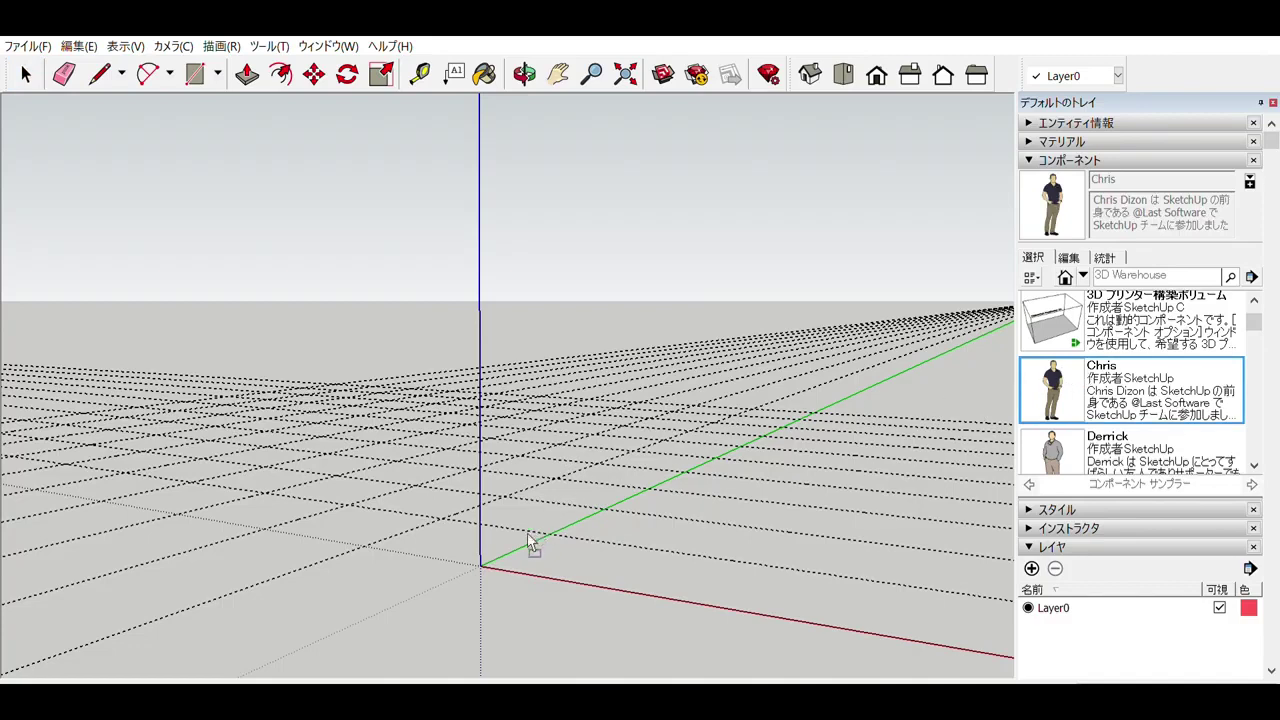
pyautogui.click(480, 564)
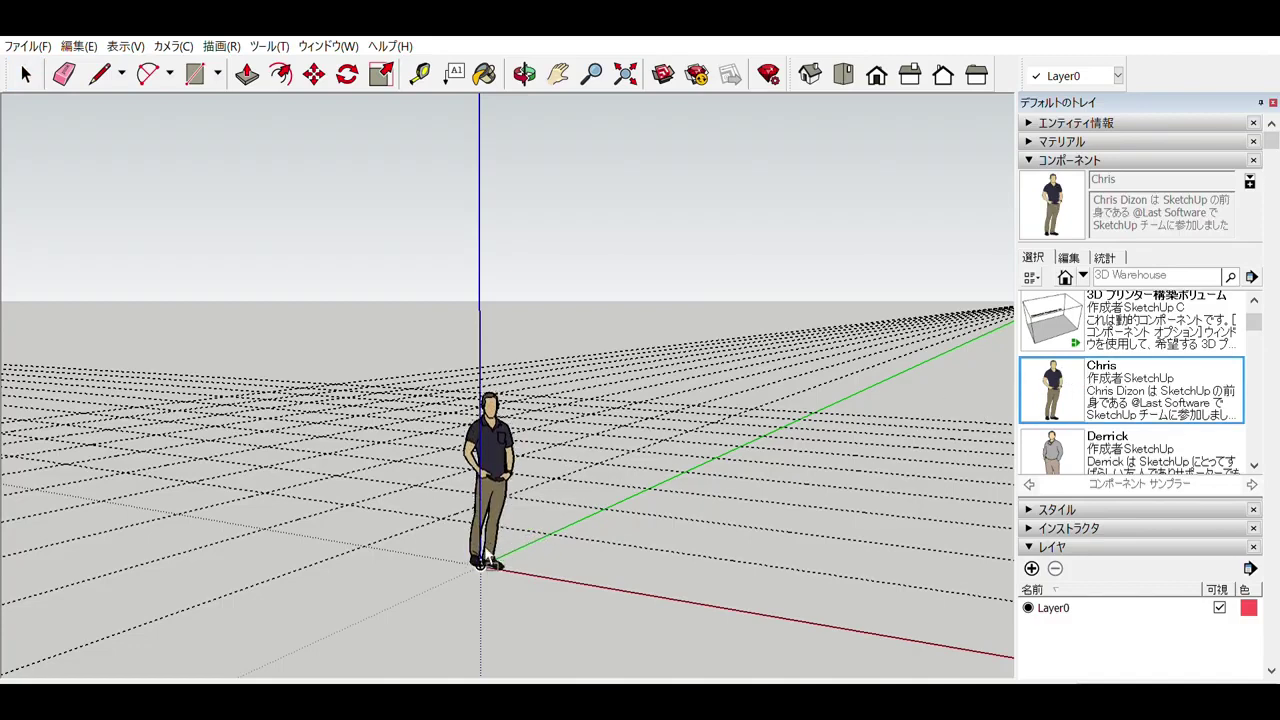
pyautogui.press('m')
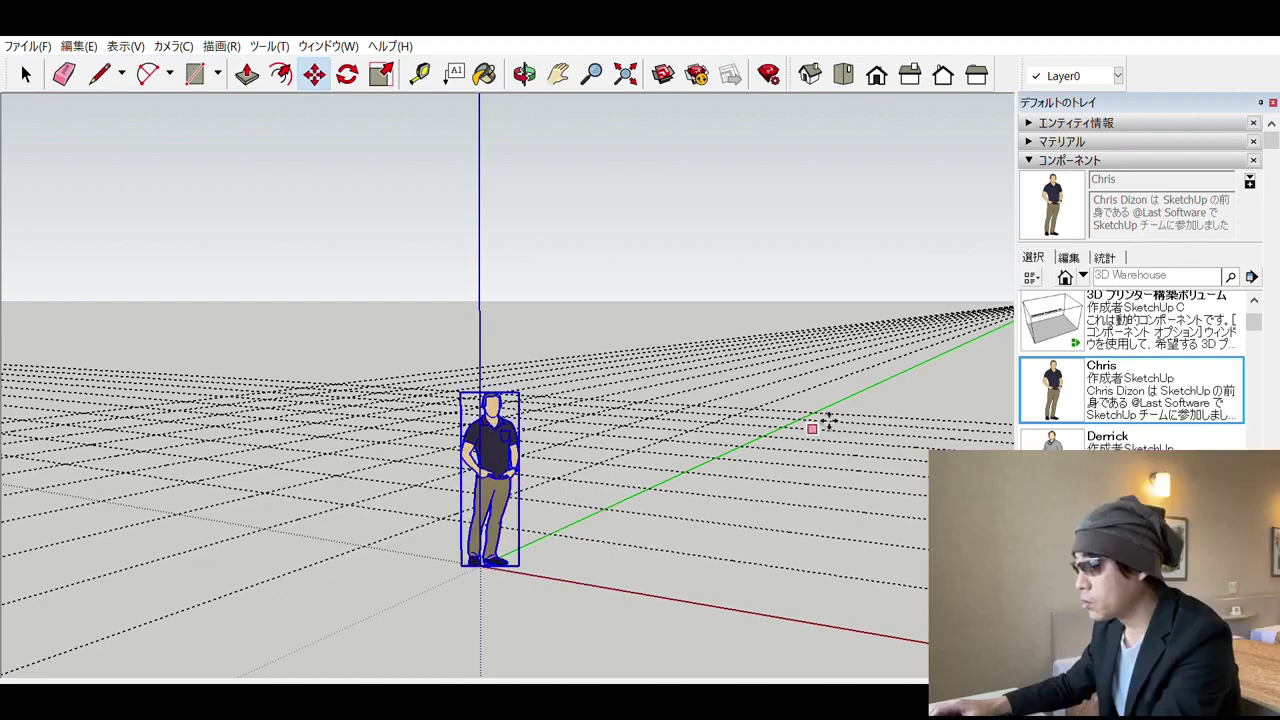
pyautogui.moveTo(785, 497); pyautogui.dragTo(600, 537, button='middle')
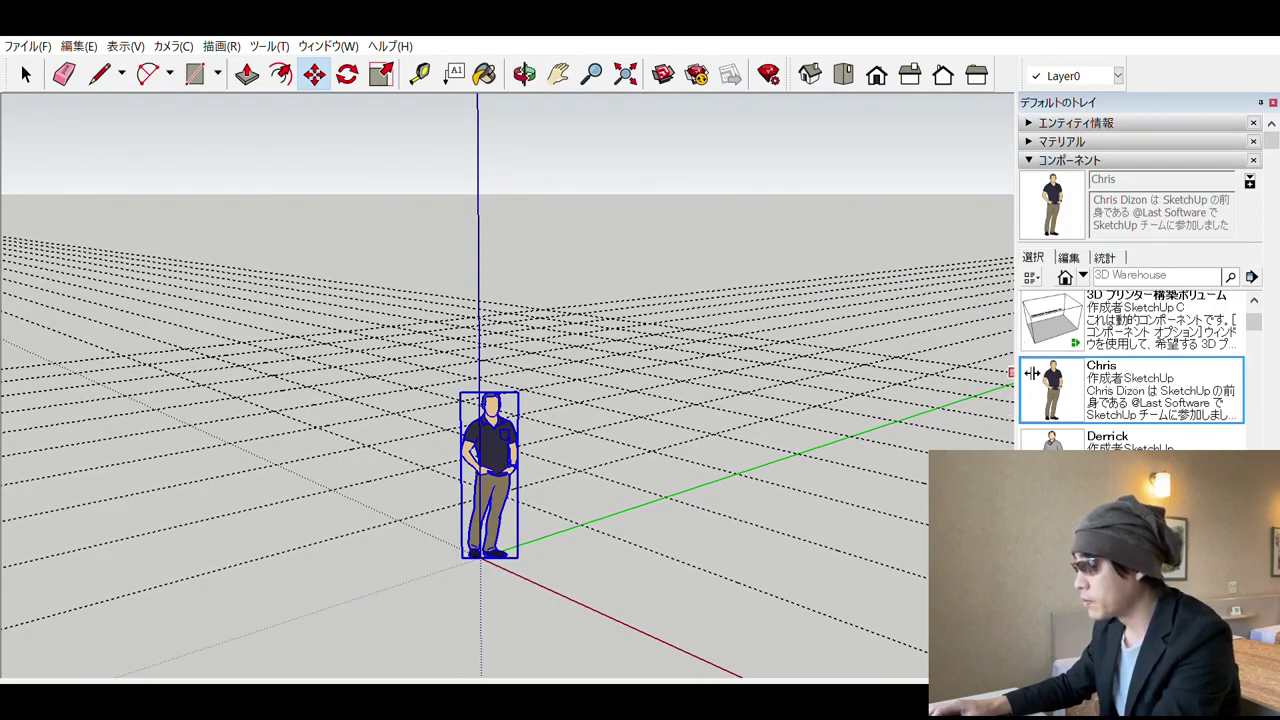
pyautogui.moveTo(713, 355); pyautogui.dragTo(680, 360)
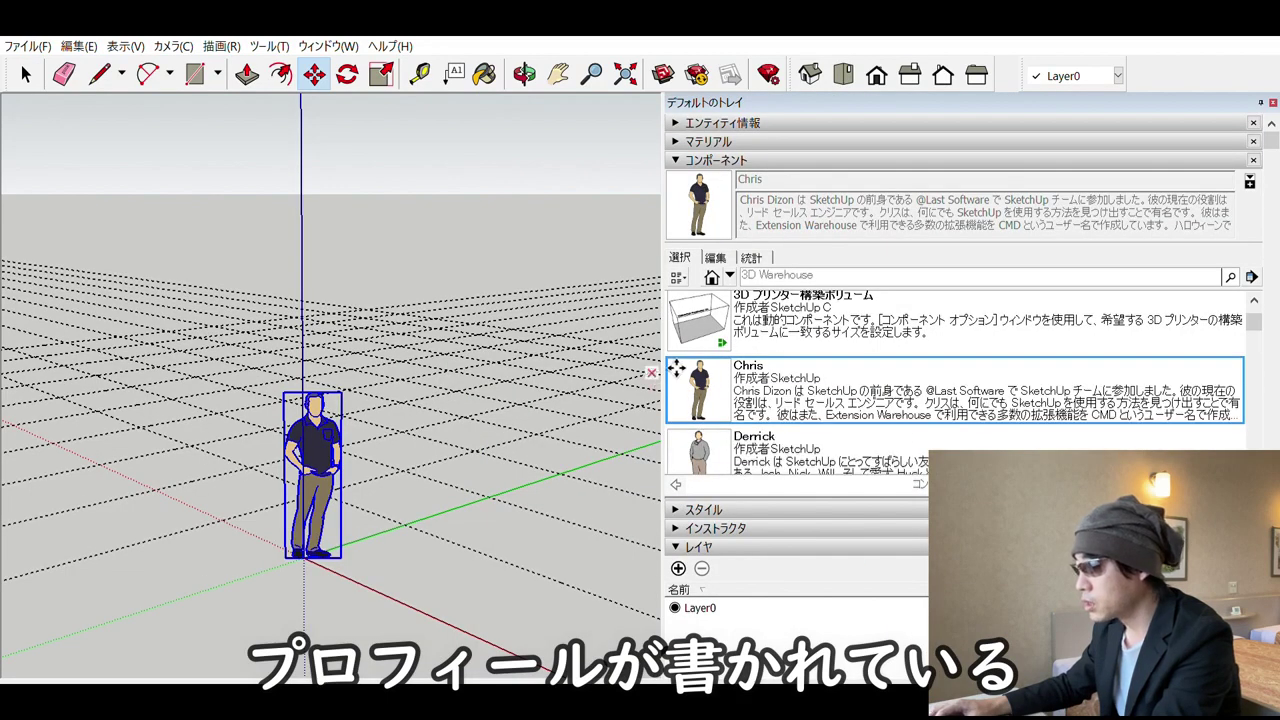
# Widen the Components tray further and scroll through the sampler people's profiles
pyautogui.moveTo(679, 390); pyautogui.dragTo(484, 372)
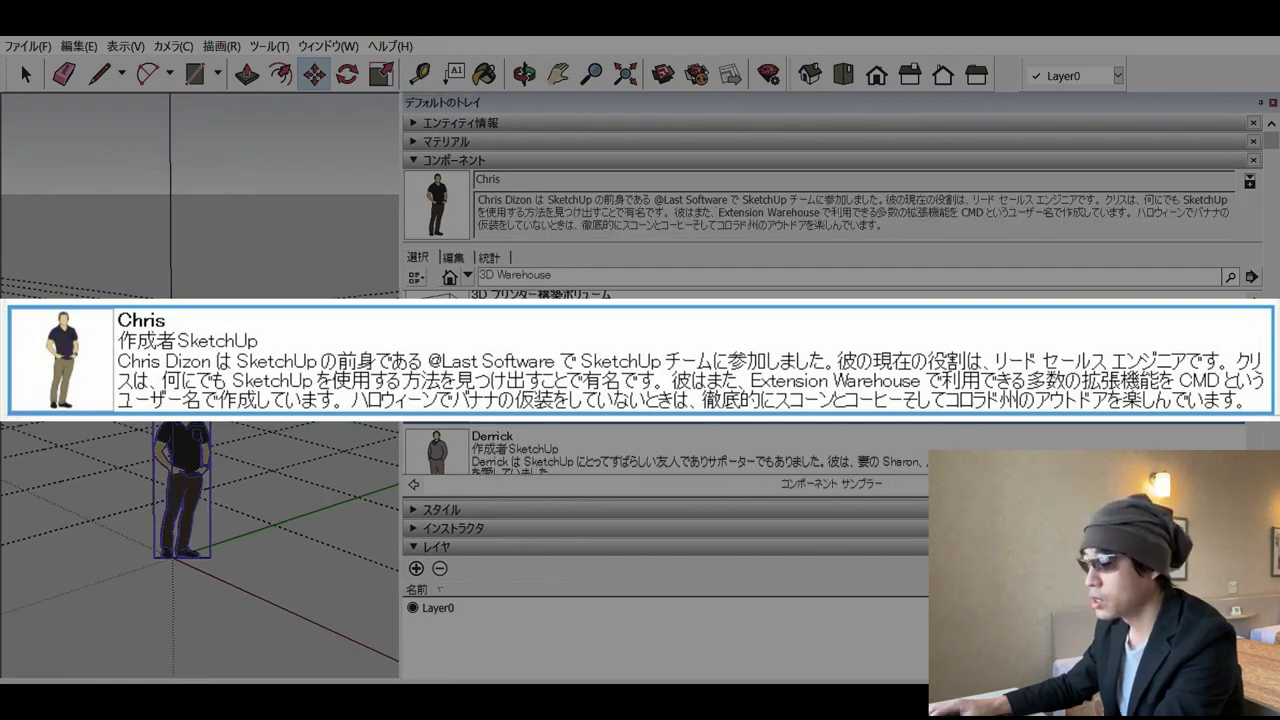
pyautogui.scroll(-1, 601, 371)
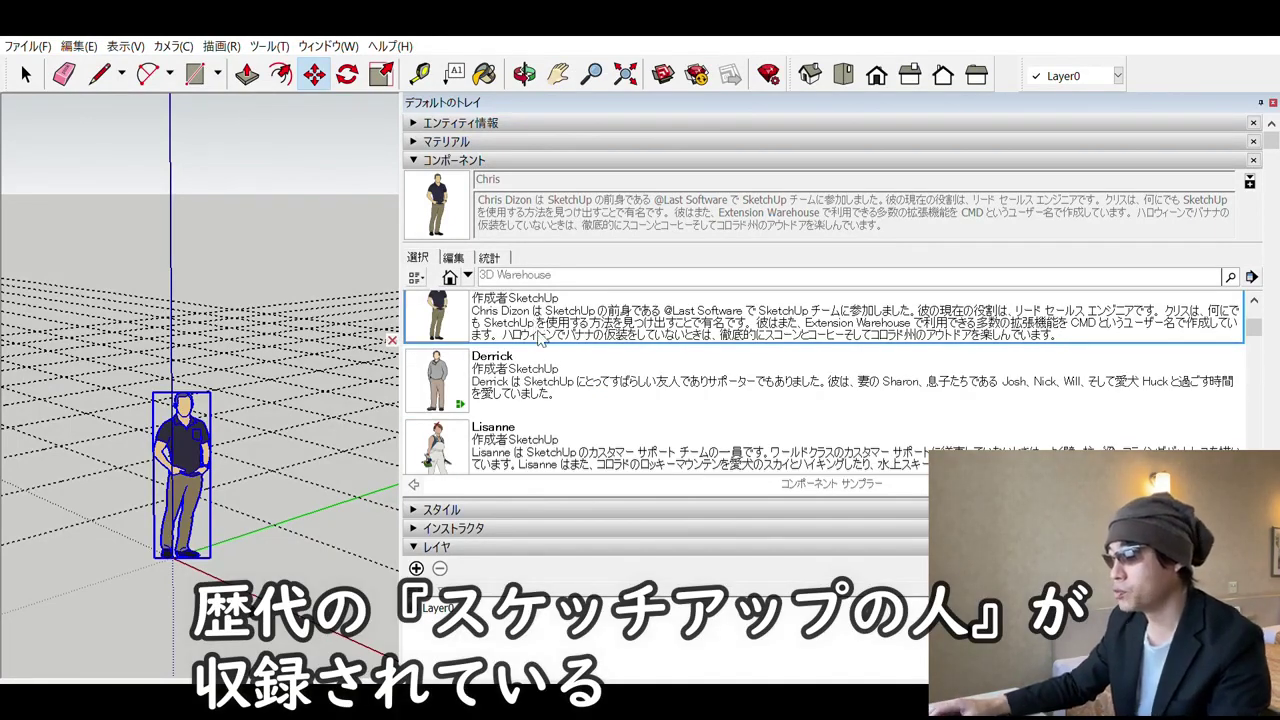
pyautogui.scroll(-1, 547, 369)
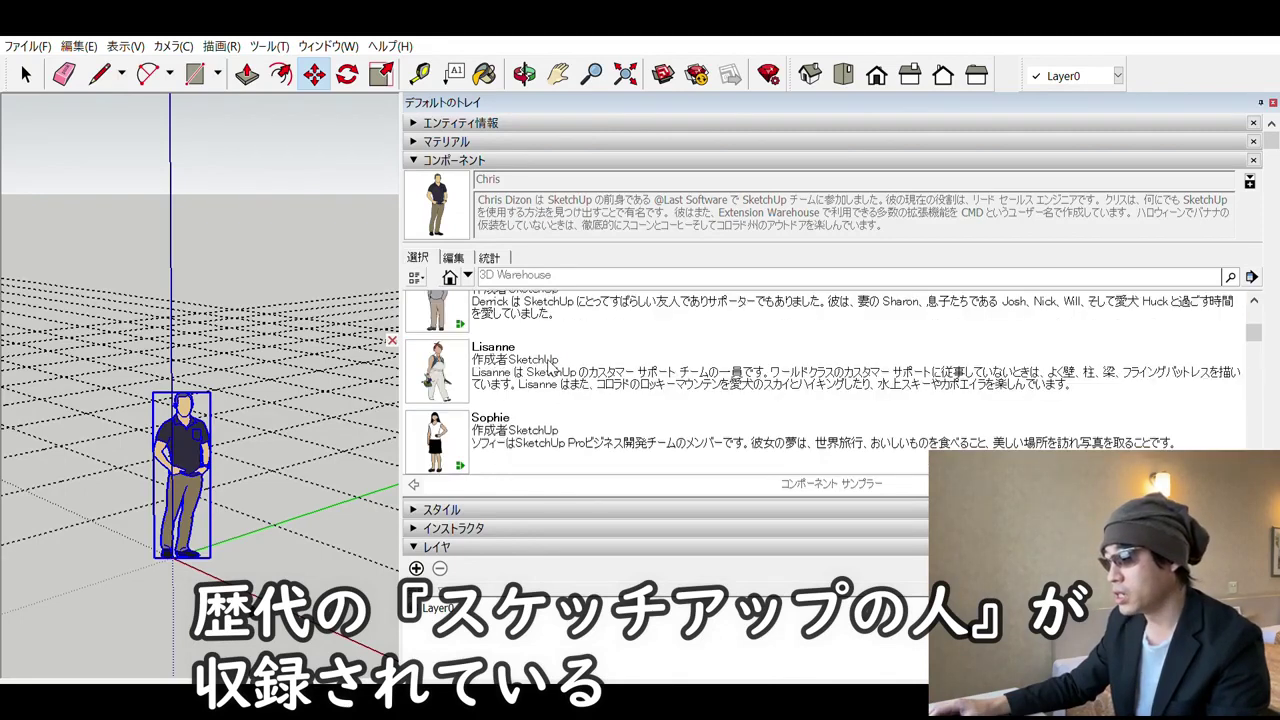
pyautogui.scroll(-1, 548, 368)
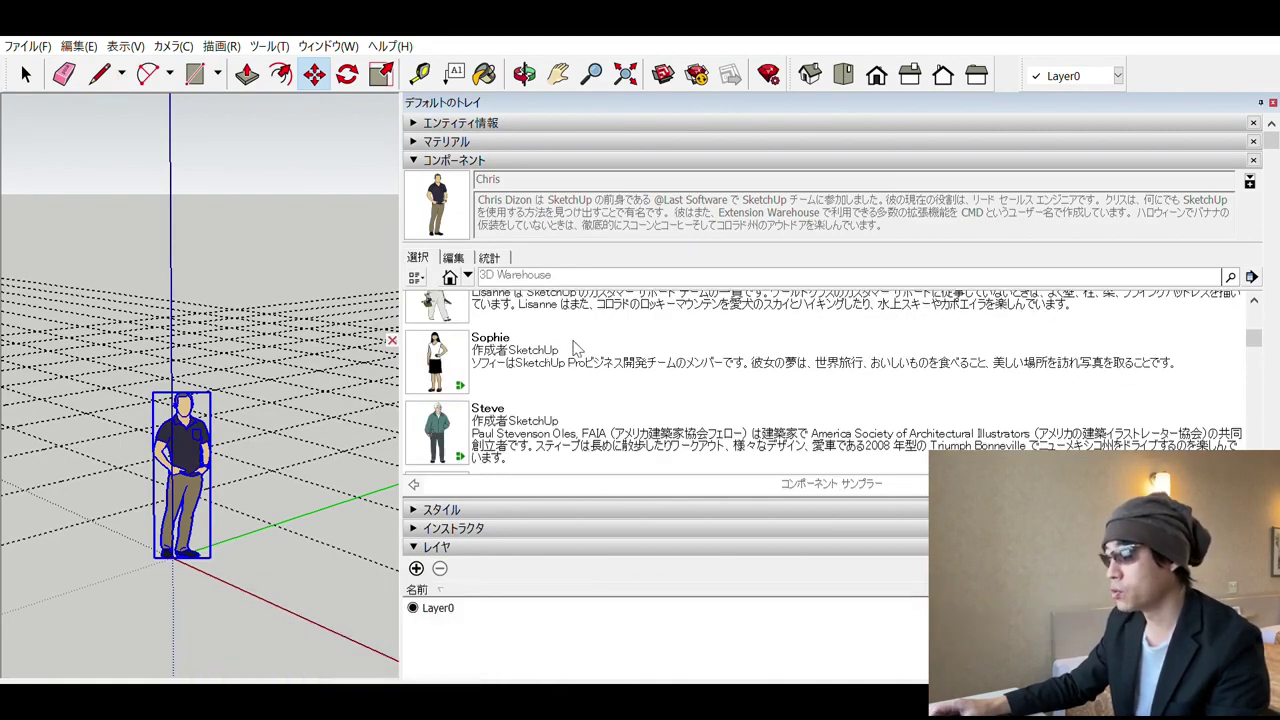
pyautogui.scroll(3, 577, 350)
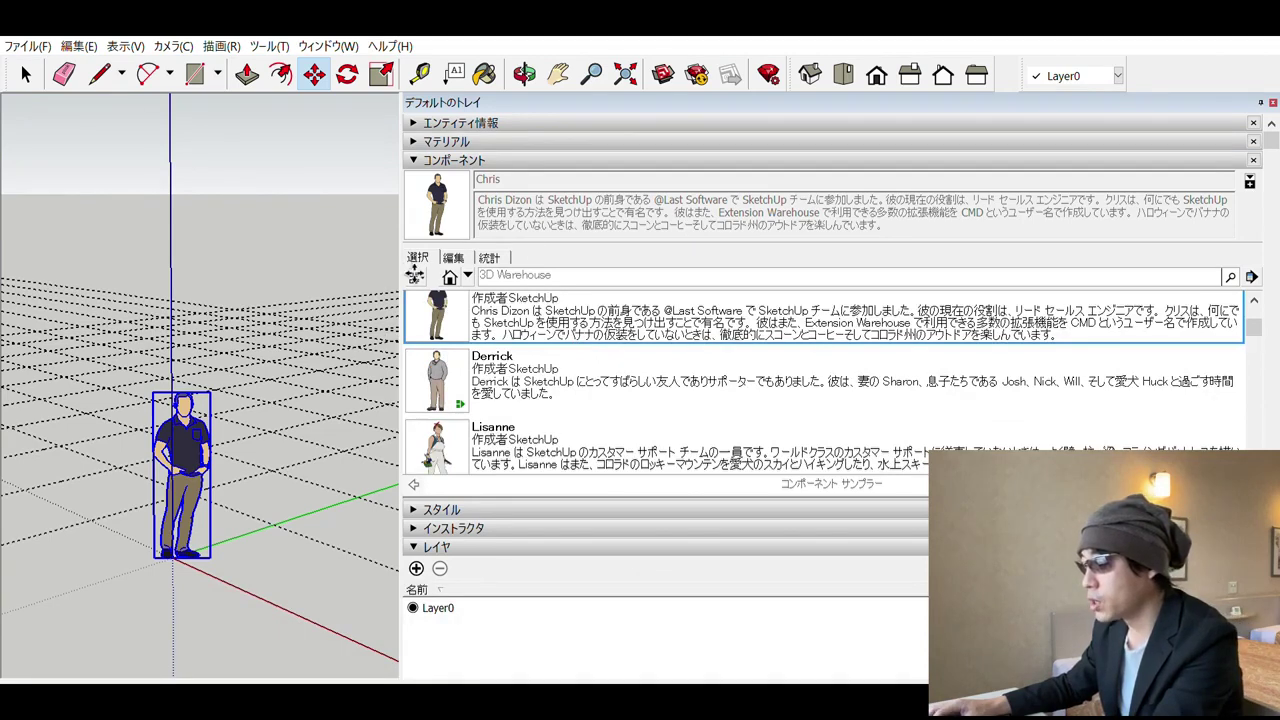
# Narrow the tray and place the tool-bag woman, black-skirted woman and green-jacket man in a row
pyautogui.moveTo(402, 258); pyautogui.dragTo(966, 258)
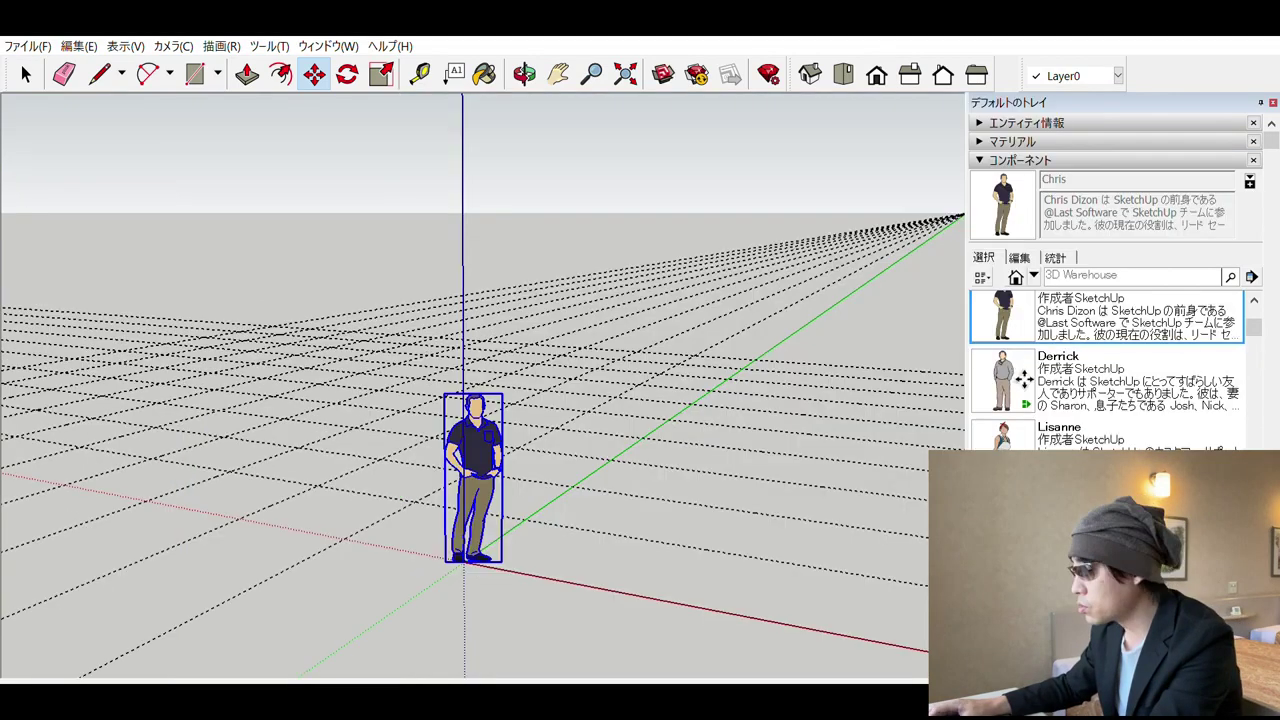
pyautogui.click(1008, 376)
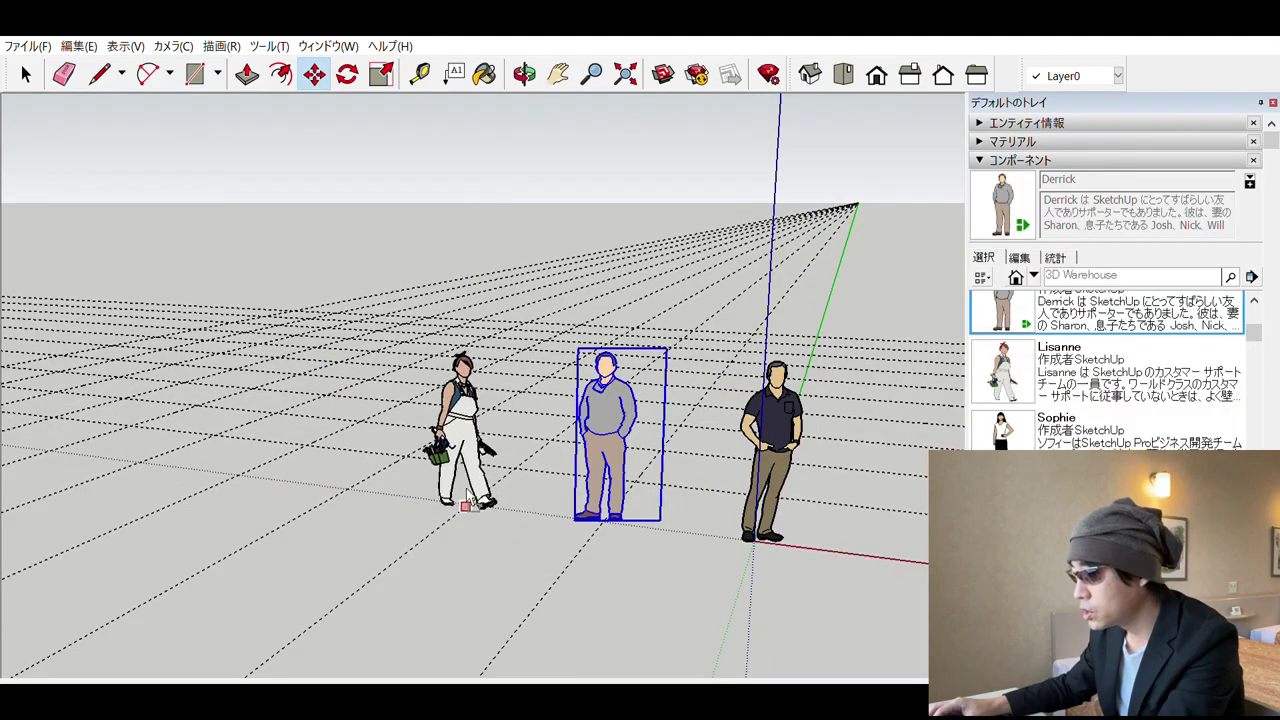
pyautogui.click(465, 504)
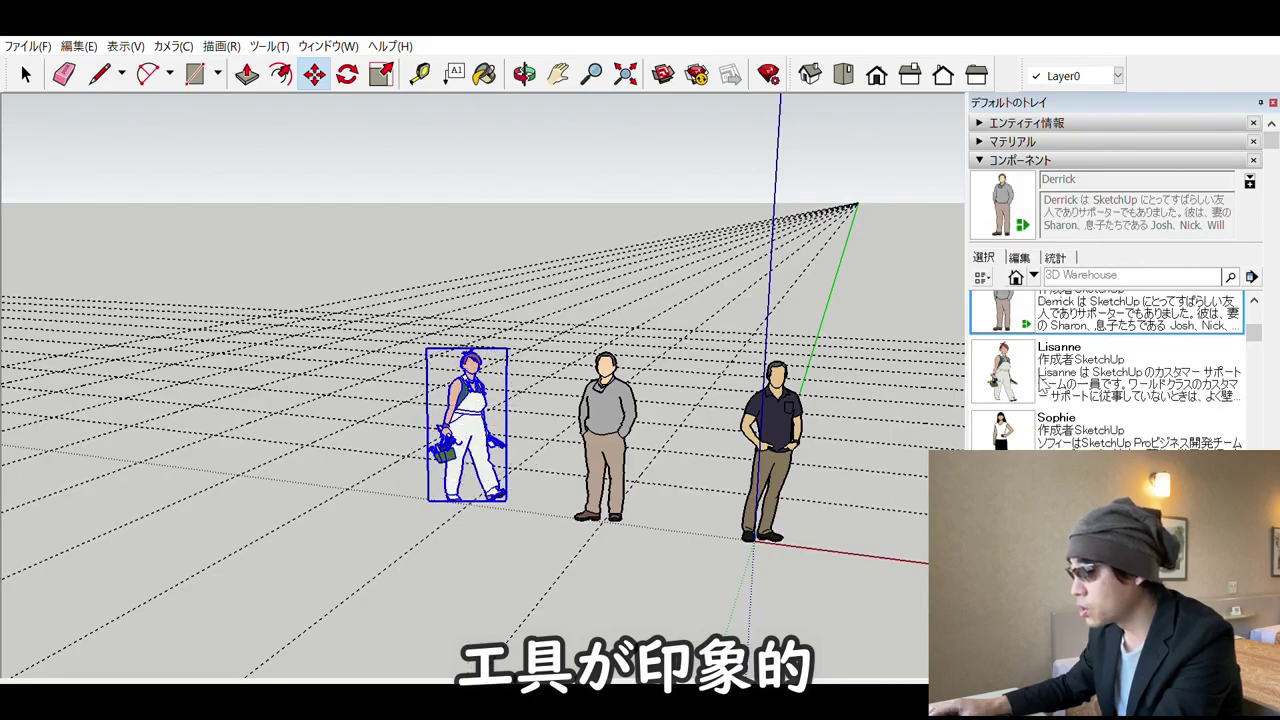
pyautogui.scroll(-1, 1122, 405)
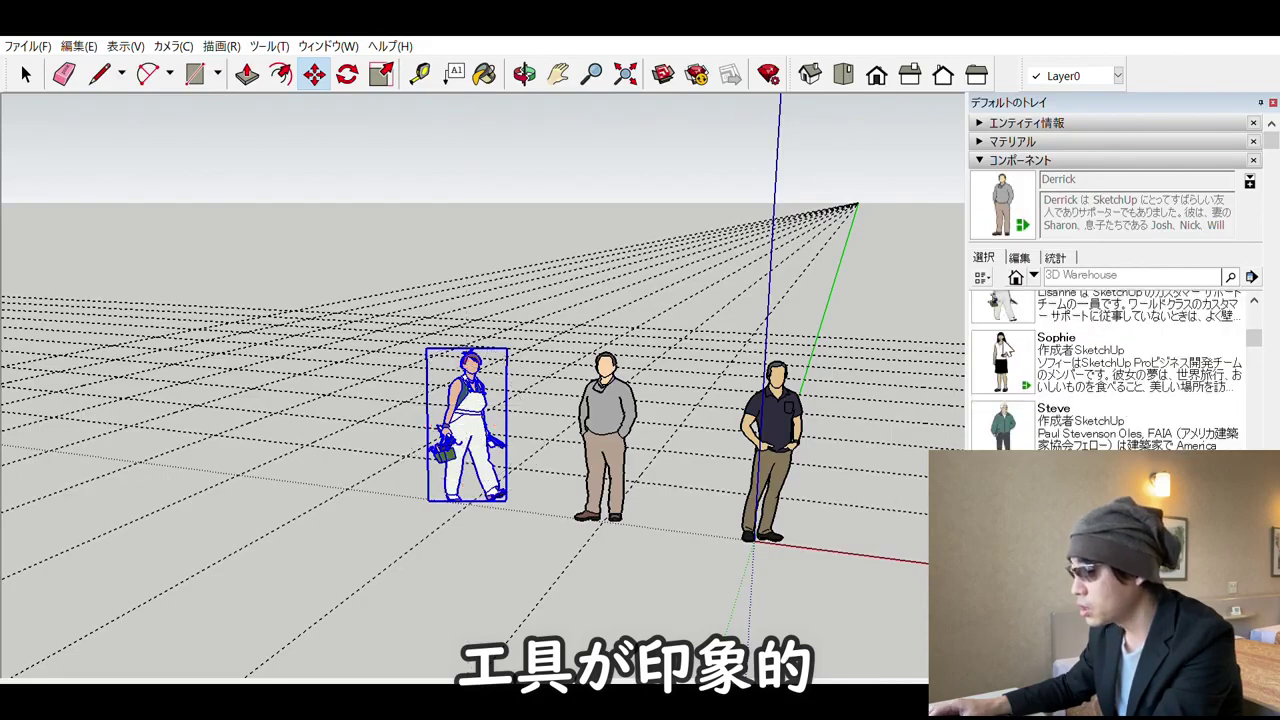
pyautogui.click(1008, 348)
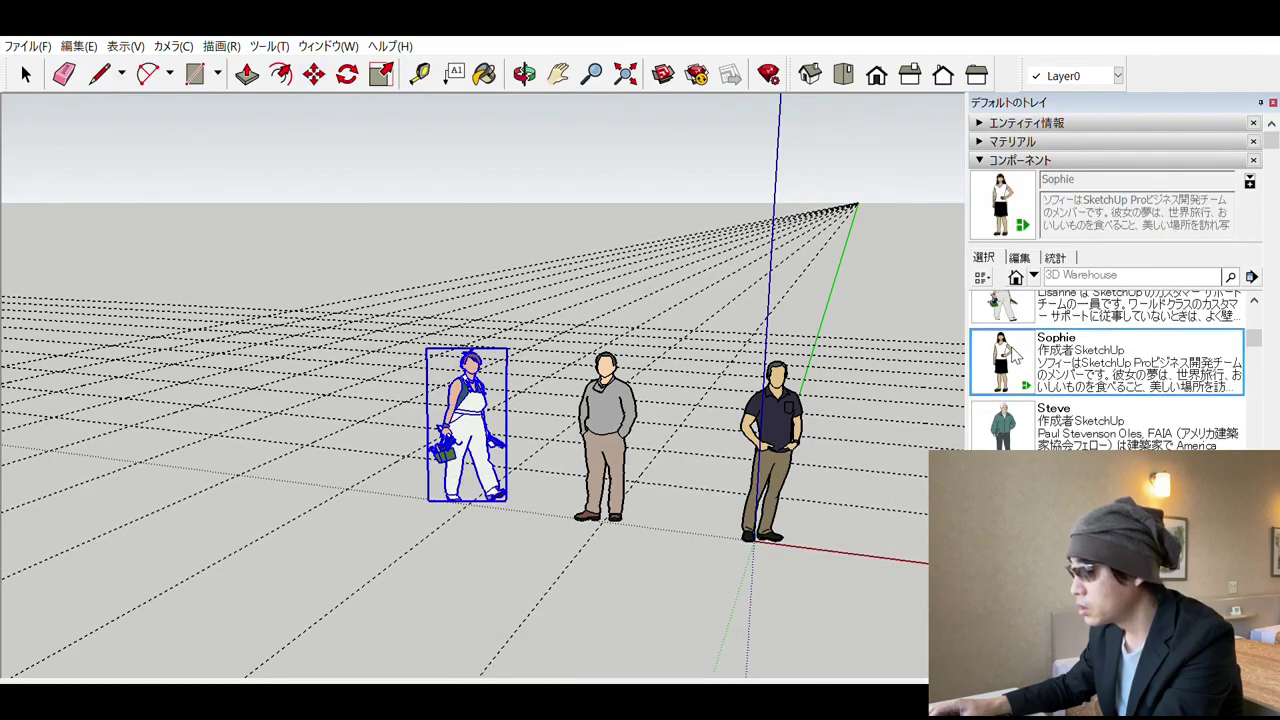
pyautogui.click(348, 468)
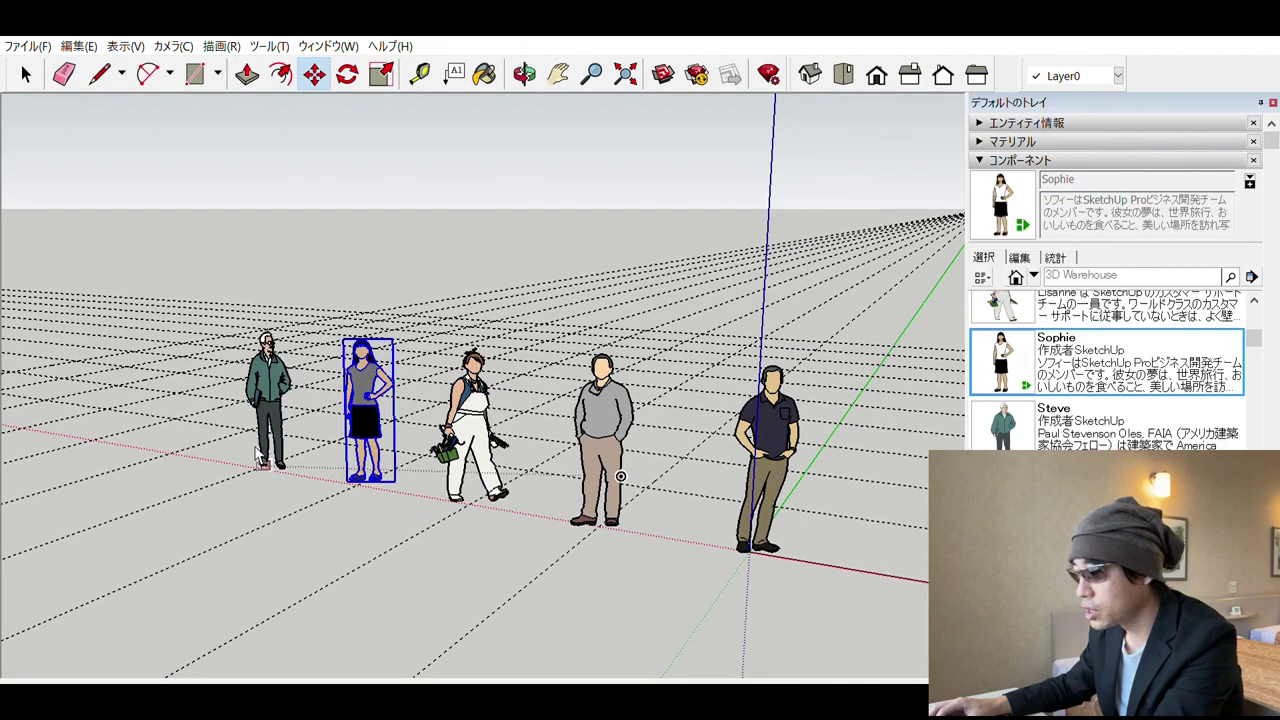
pyautogui.click(258, 455)
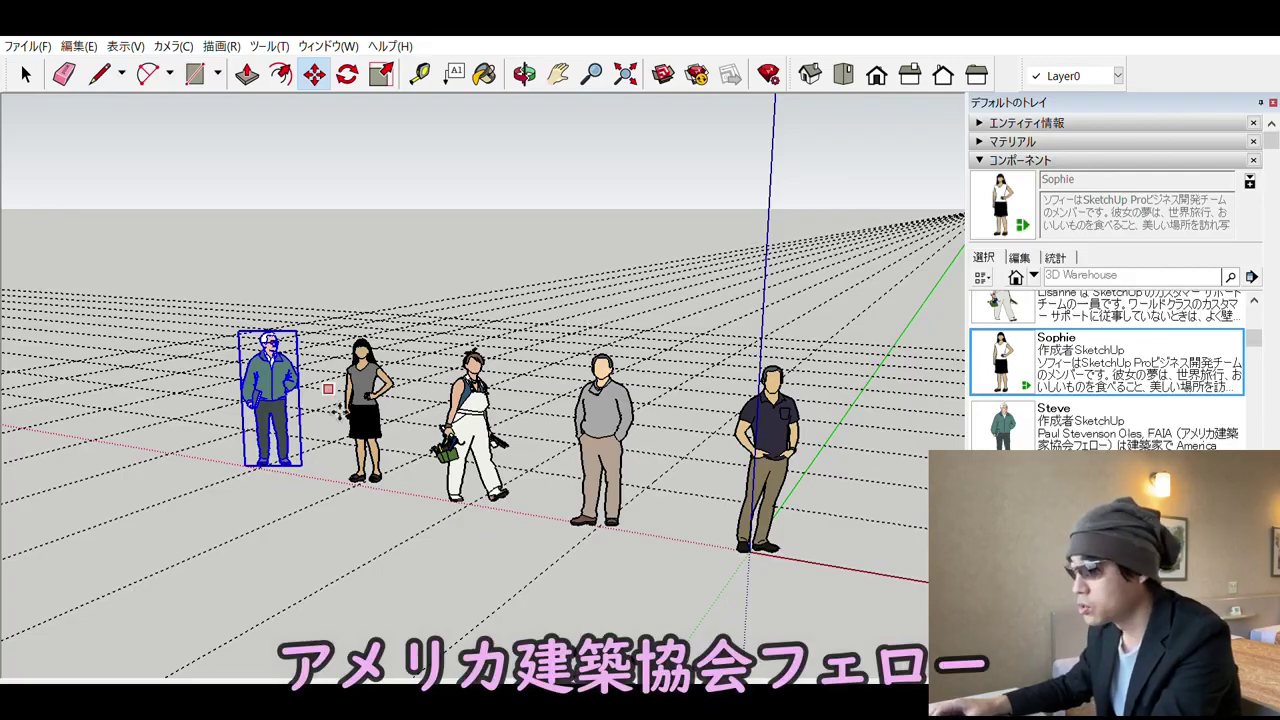
# Add the woman in the grey top and the red-jacketed woman at the row's end
pyautogui.moveTo(502, 505)
pyautogui.mouseDown(button='middle')
pyautogui.moveTo(569, 543)
pyautogui.moveTo(500, 540)
pyautogui.mouseUp(button='middle')
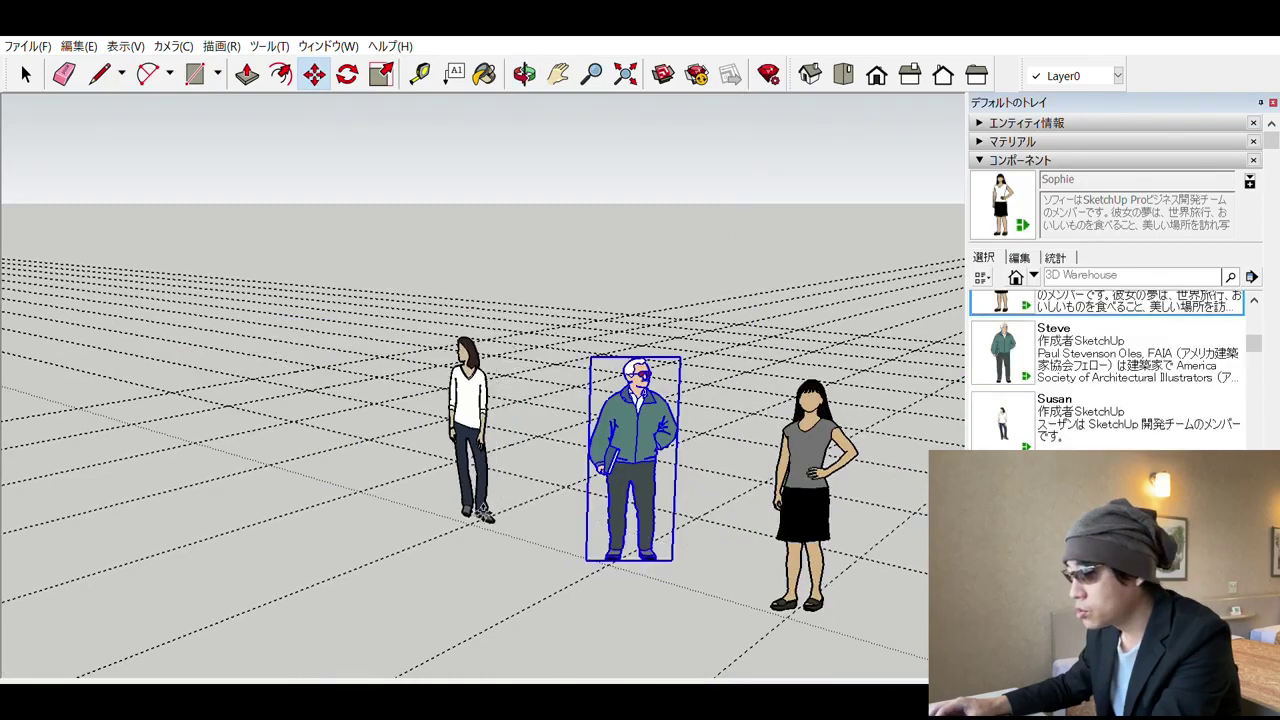
pyautogui.click(466, 510)
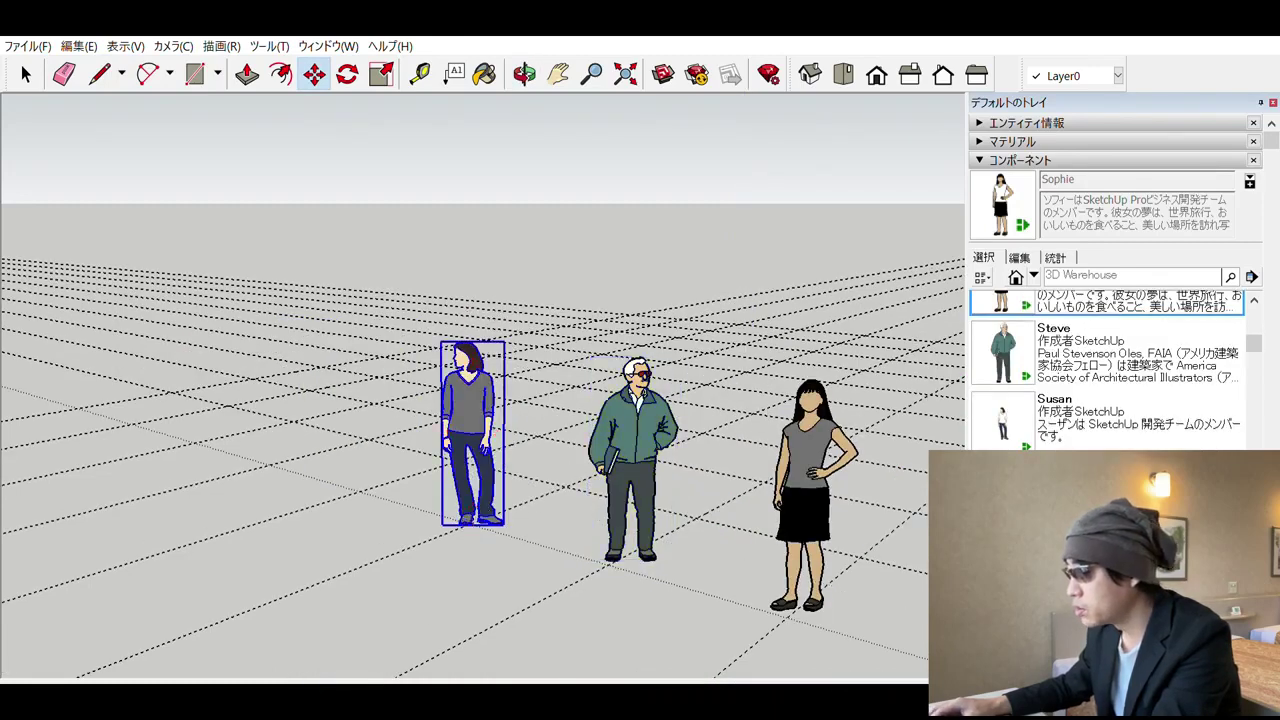
pyautogui.scroll(-3, 1101, 385)
pyautogui.click(1100, 372)
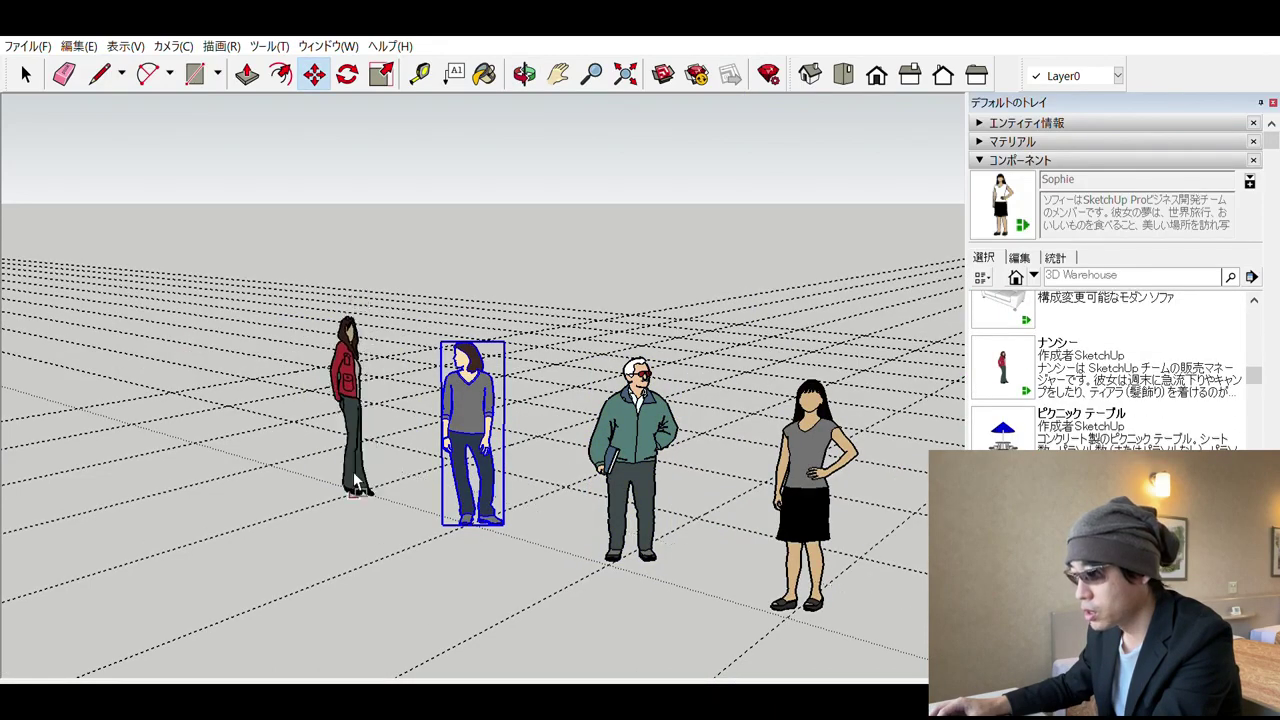
pyautogui.click(353, 472)
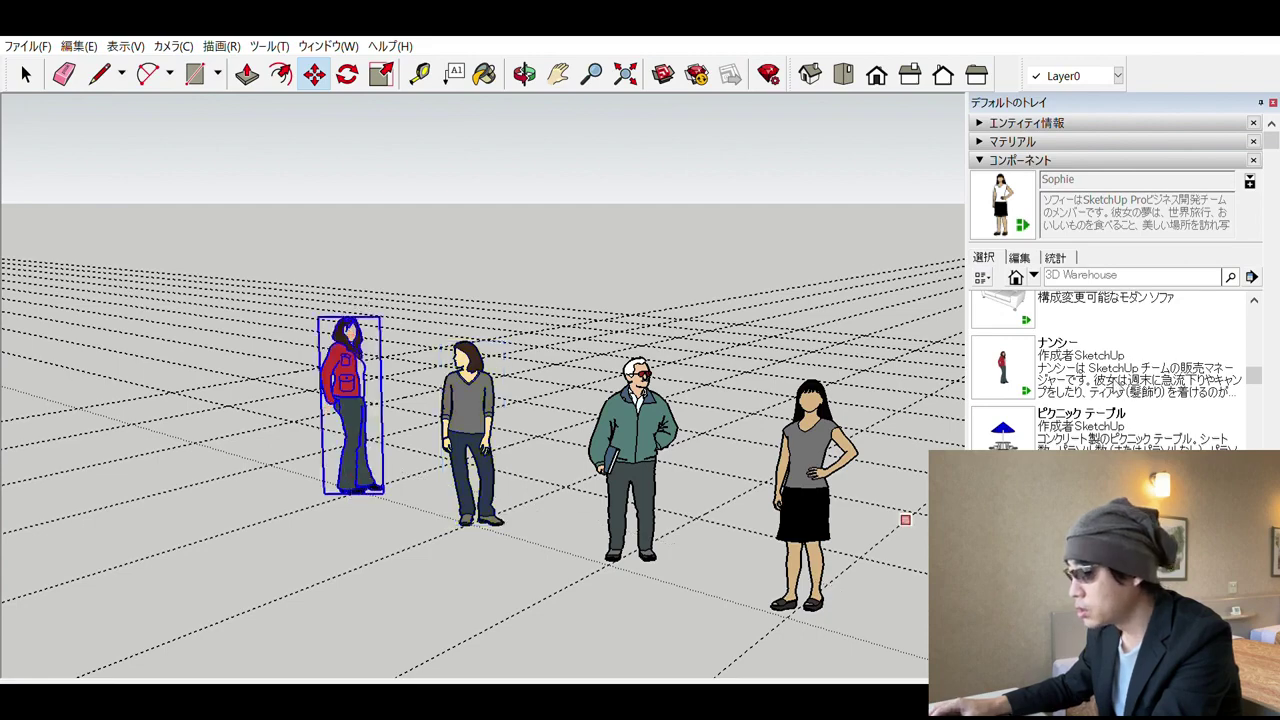
# Orbit to check the row, then place the man in a white shirt at the far end
pyautogui.scroll(-2, 1089, 397)
pyautogui.press('o')
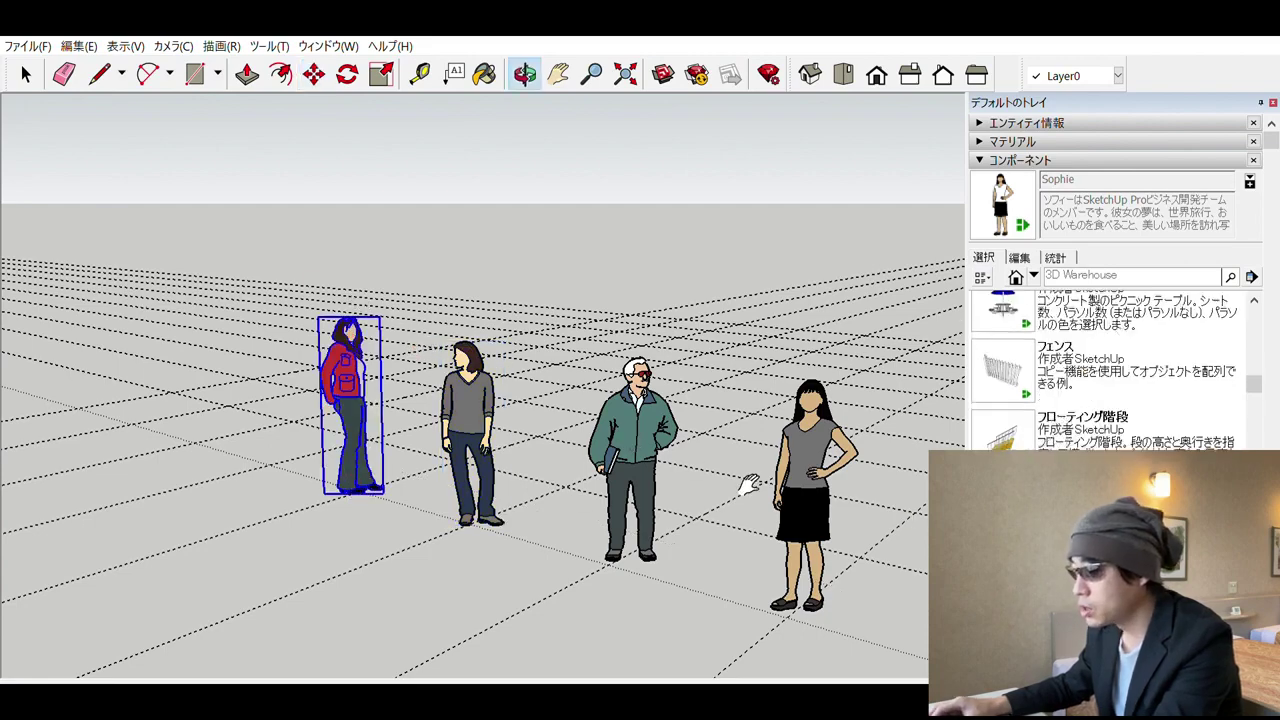
pyautogui.moveTo(749, 484)
pyautogui.mouseDown()
pyautogui.moveTo(571, 466)
pyautogui.moveTo(609, 466)
pyautogui.moveTo(591, 466)
pyautogui.mouseUp()
pyautogui.press('m')
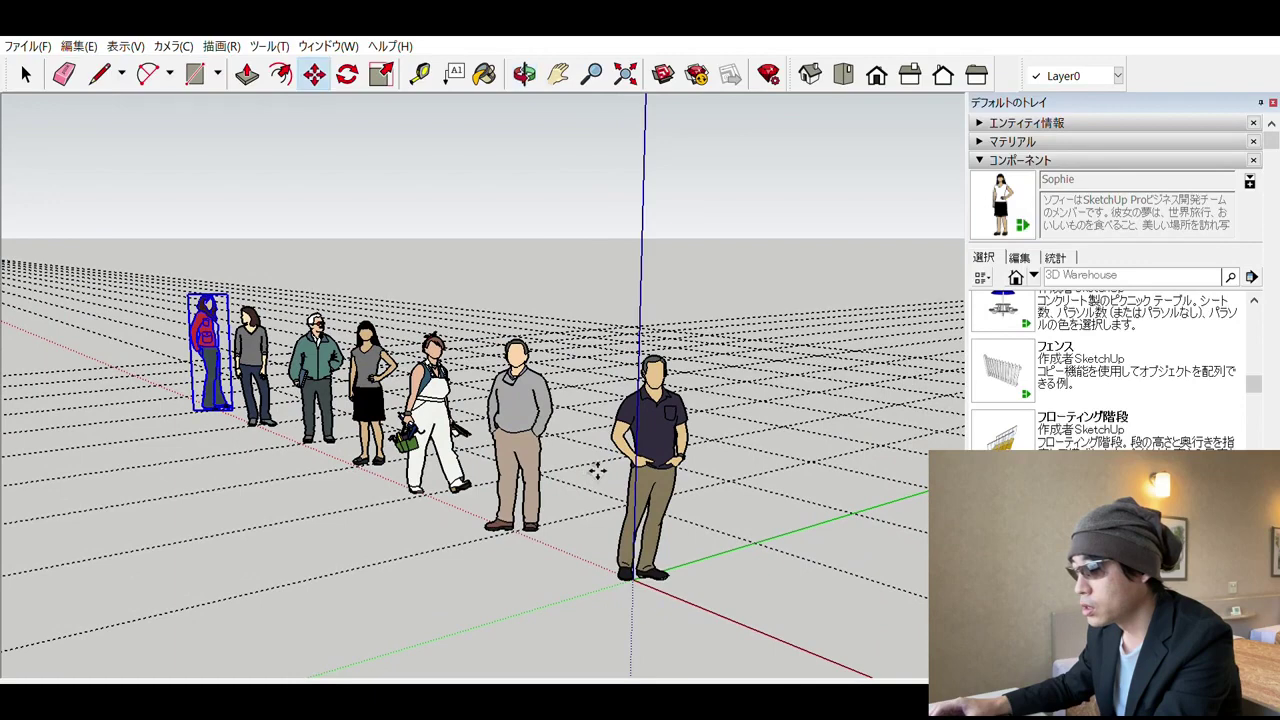
pyautogui.scroll(2, 1113, 415)
pyautogui.scroll(2, 1113, 415)
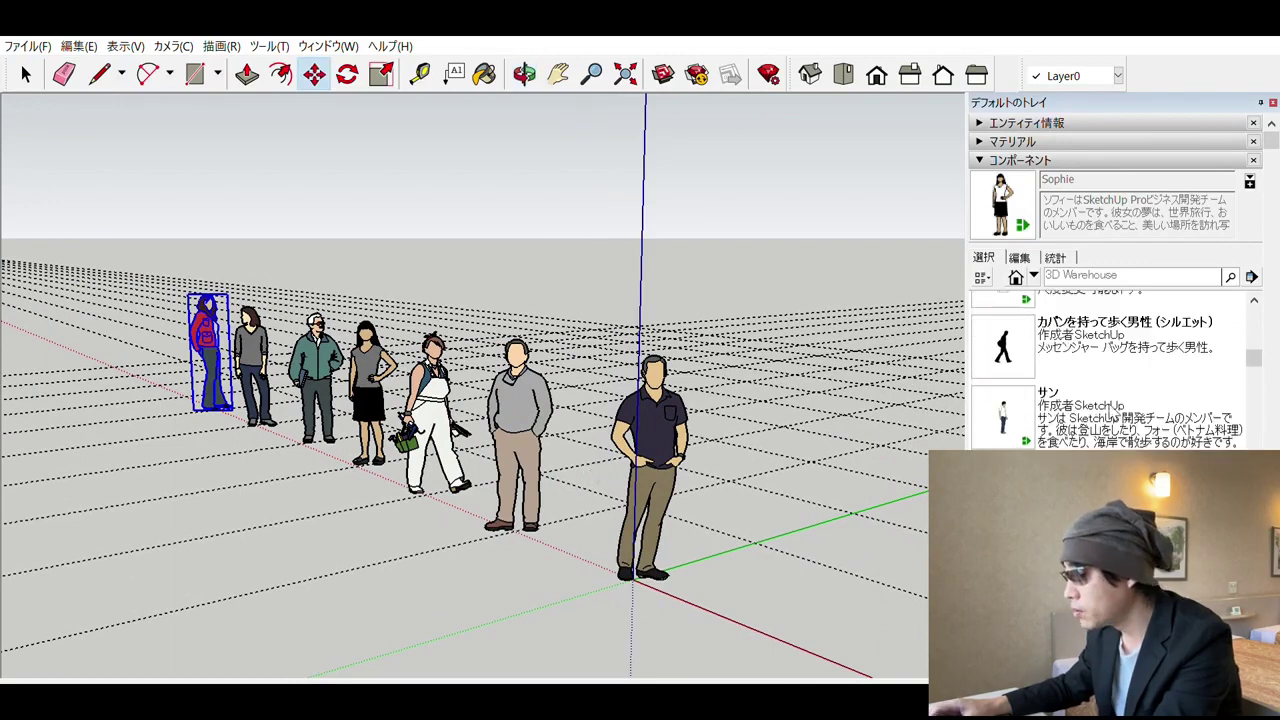
pyautogui.click(1040, 410)
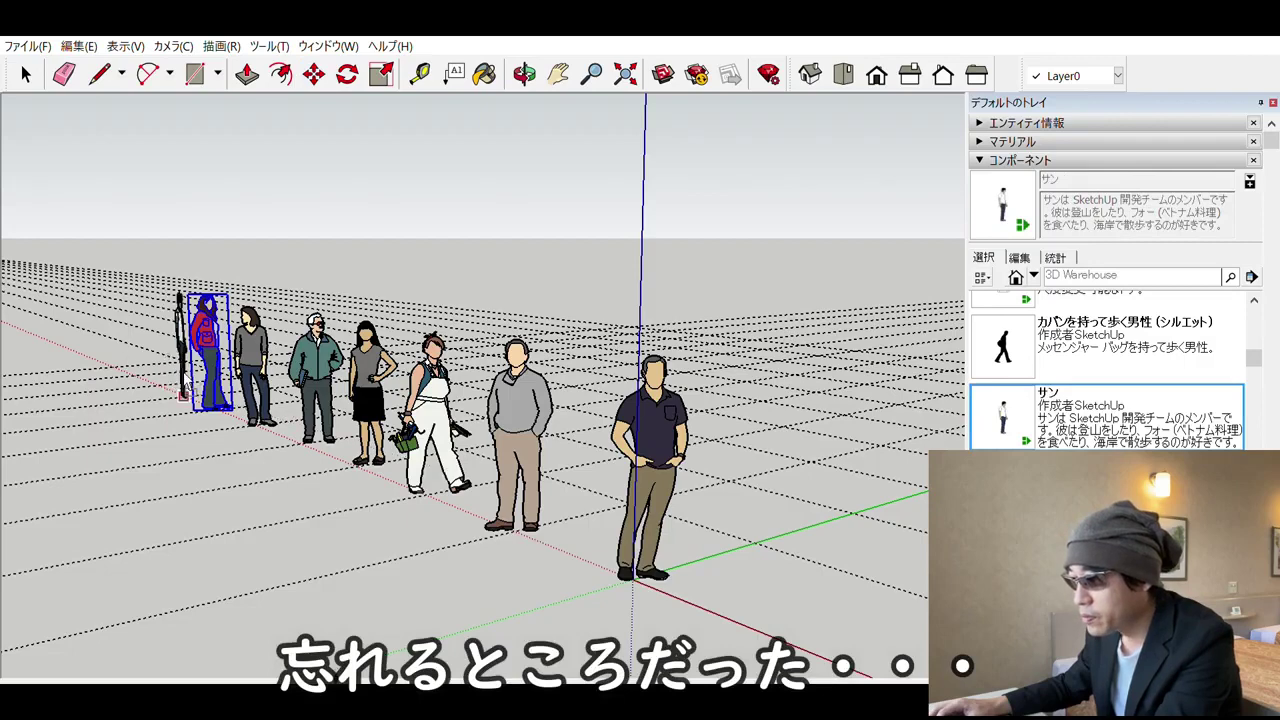
pyautogui.click(182, 396)
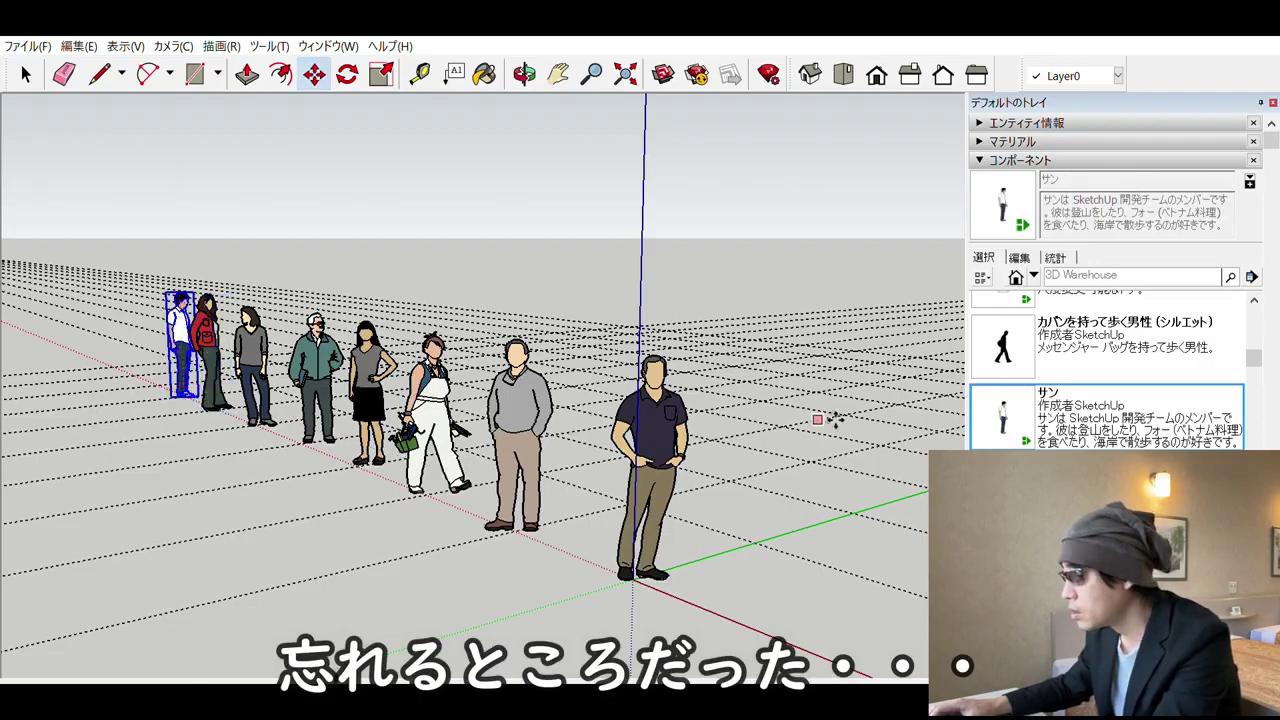
pyautogui.scroll(1, 1105, 428)
pyautogui.scroll(3, 1105, 428)
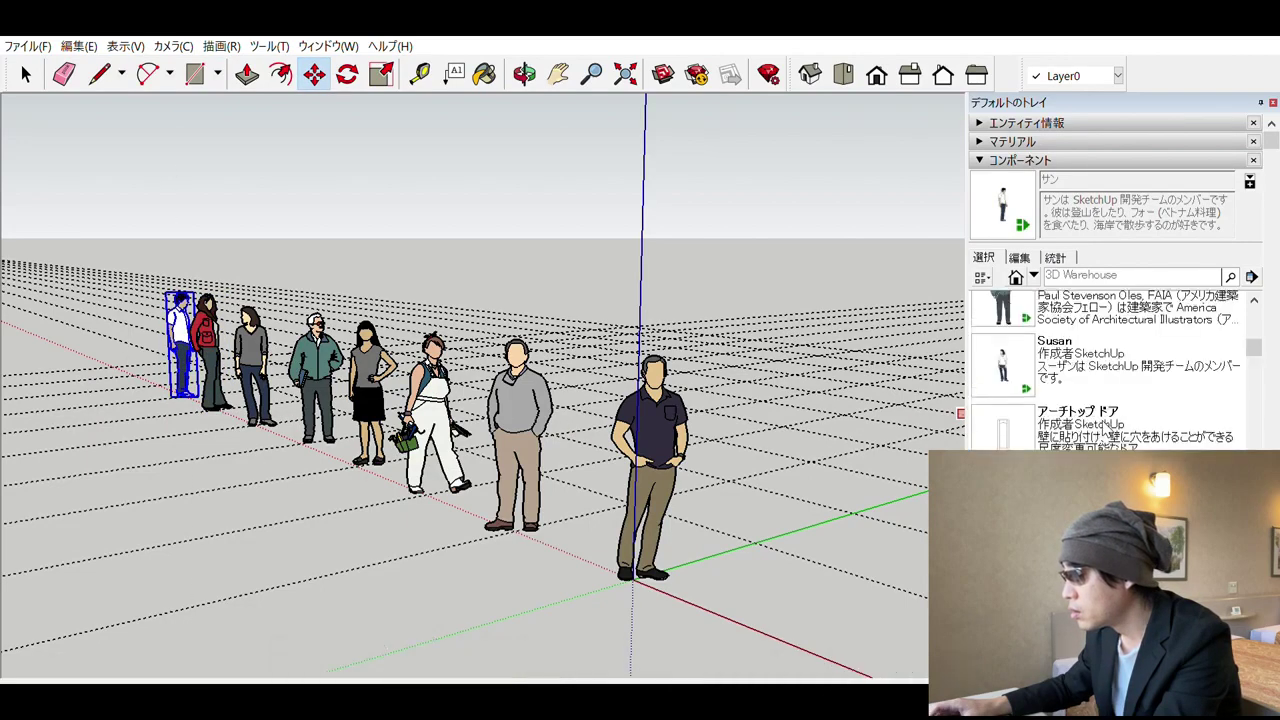
pyautogui.scroll(5, 1105, 428)
pyautogui.moveTo(640, 570)
pyautogui.mouseDown(button='middle')
pyautogui.moveTo(486, 580)
pyautogui.moveTo(486, 566)
pyautogui.moveTo(524, 560)
pyautogui.moveTo(540, 575)
pyautogui.moveTo(386, 528)
pyautogui.mouseUp(button='middle')
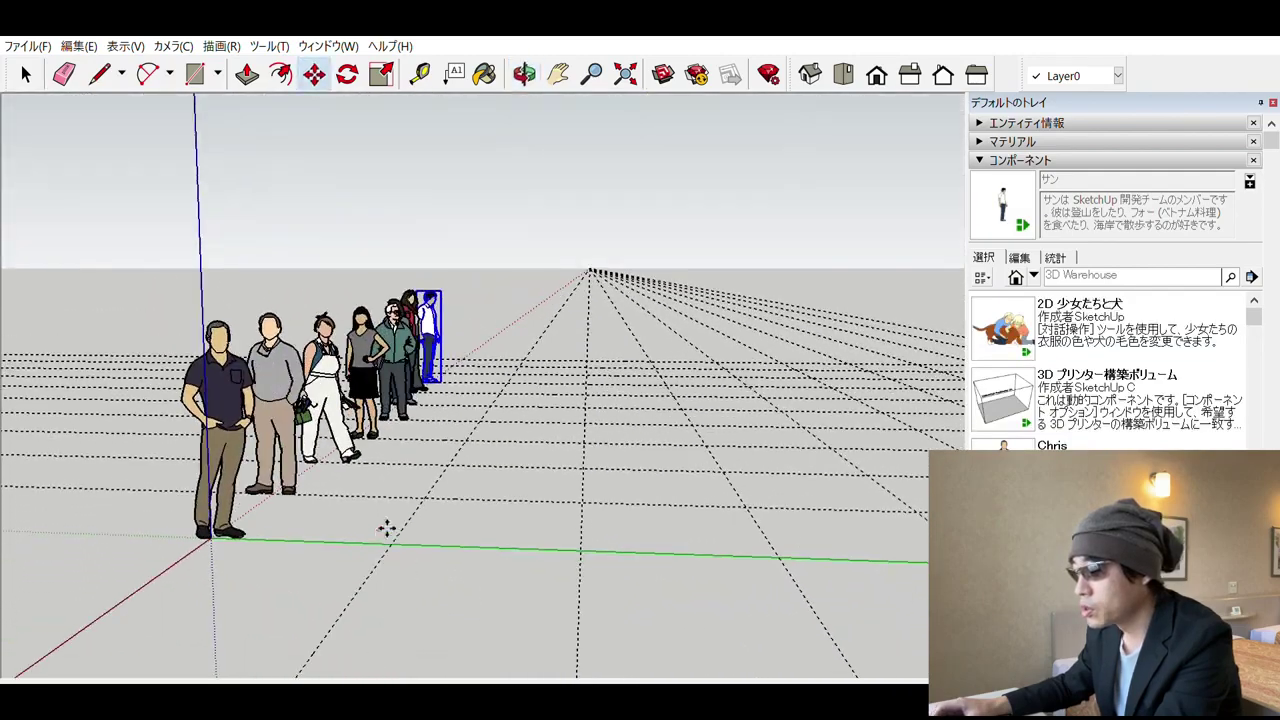
# Select Lisanne, the woman in overalls, pick her in the Components list, and widen the descriptions
pyautogui.scroll(2, 360, 452)
pyautogui.press('space')
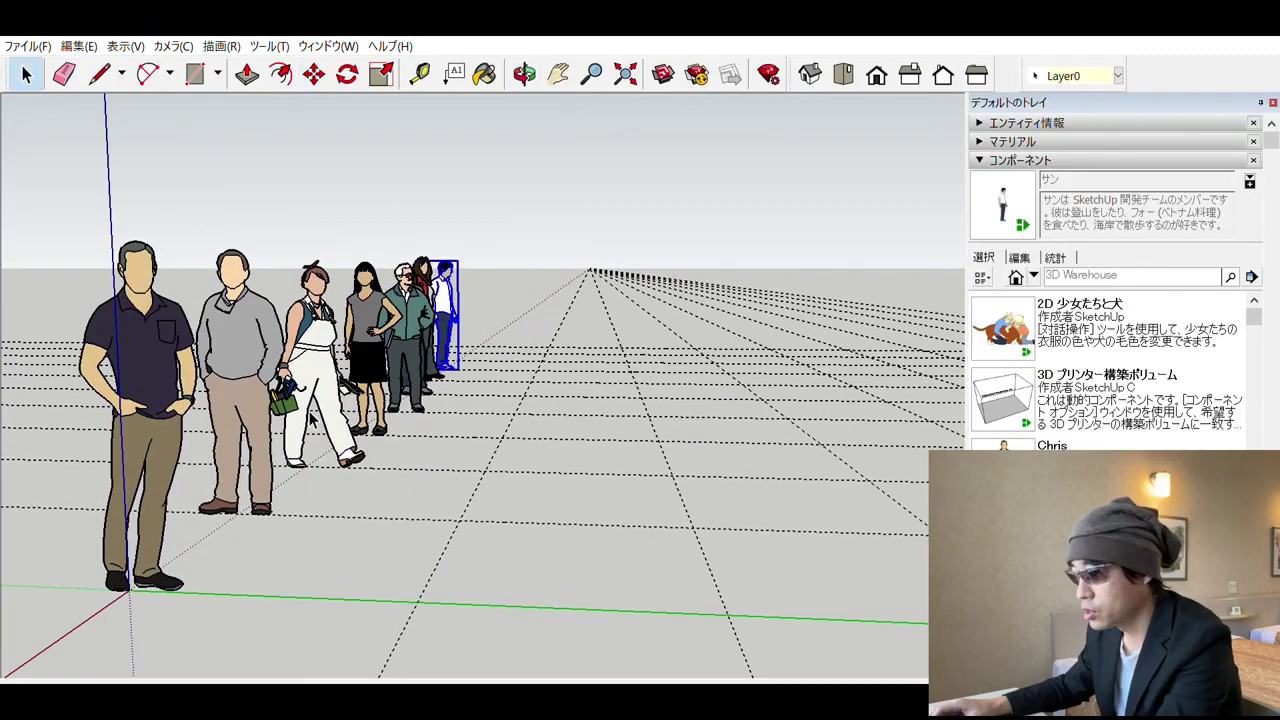
pyautogui.moveTo(293, 425)
pyautogui.mouseDown(button='middle')
pyautogui.moveTo(739, 478)
pyautogui.moveTo(572, 474)
pyautogui.moveTo(579, 458)
pyautogui.moveTo(940, 420)
pyautogui.mouseUp(button='middle')
pyautogui.scroll(-3, 1110, 400)
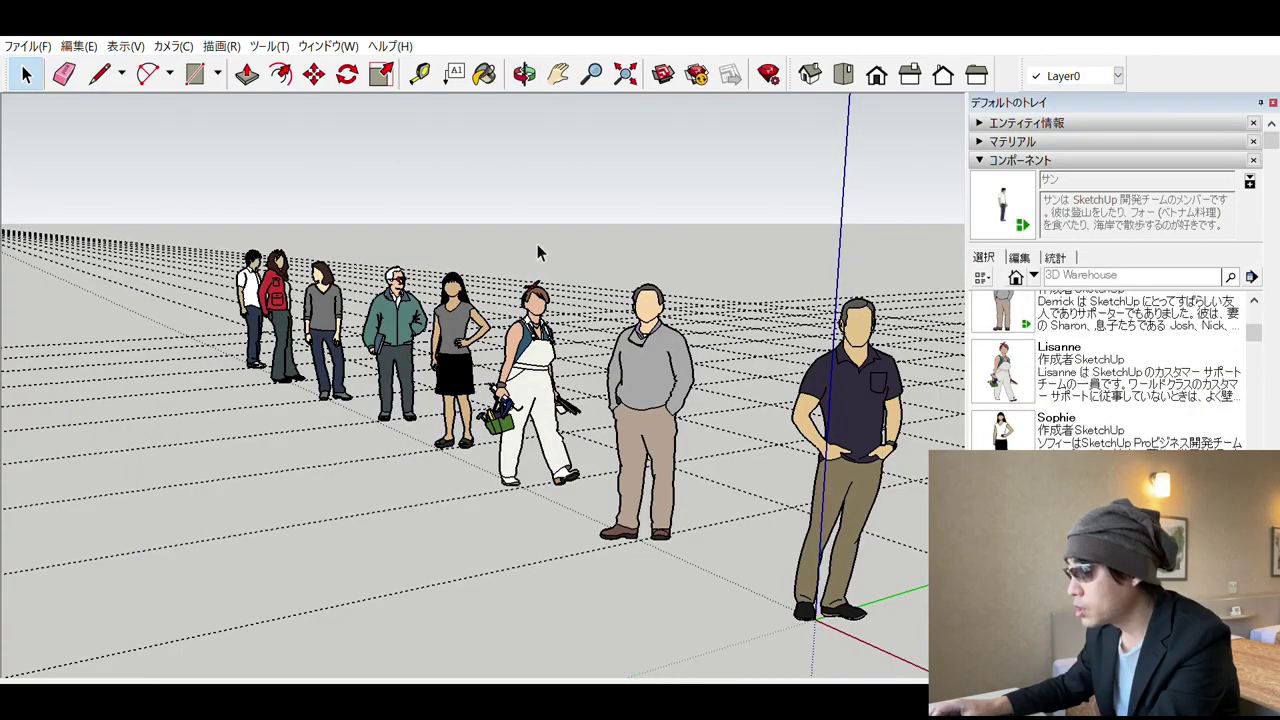
pyautogui.click(545, 348)
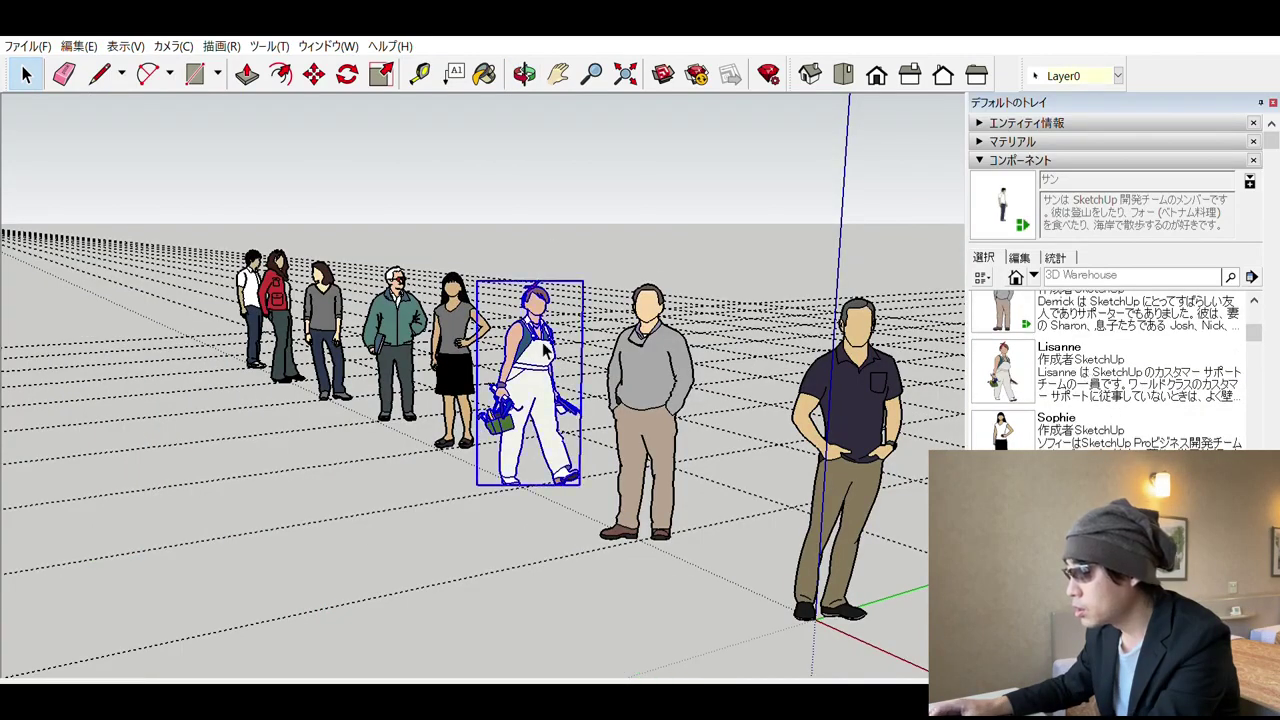
pyautogui.click(1012, 352)
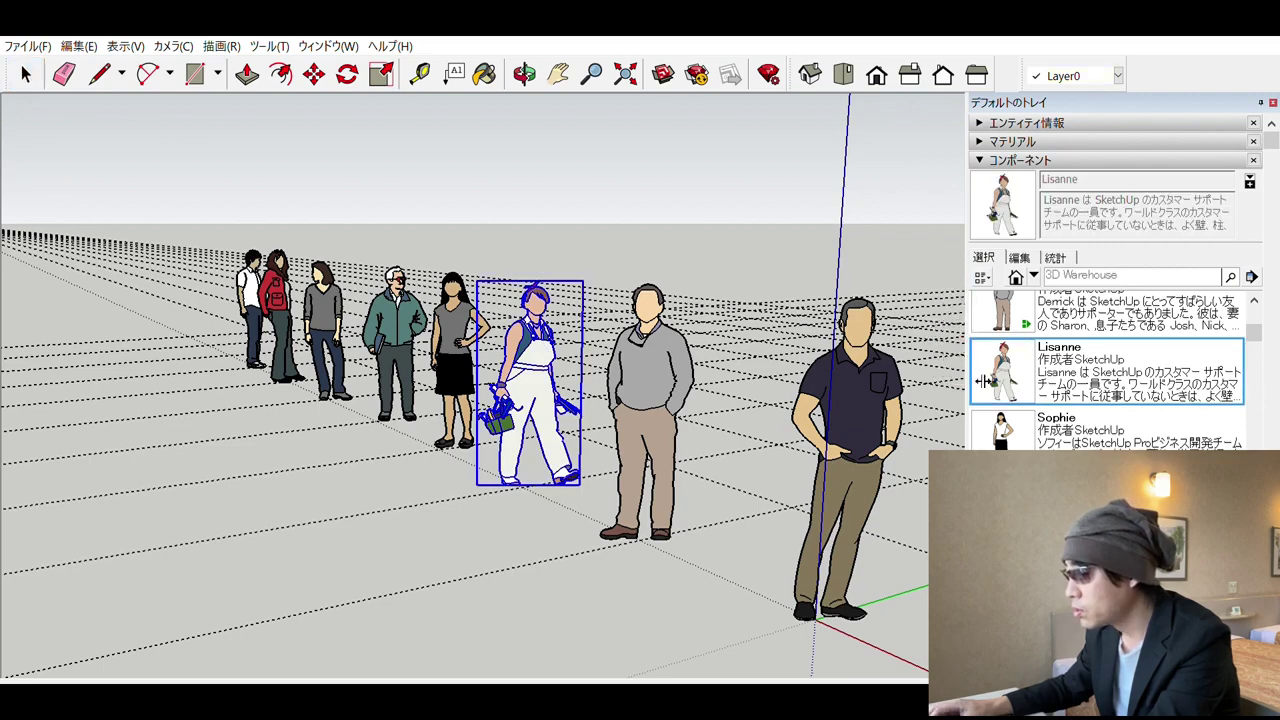
pyautogui.moveTo(273, 296); pyautogui.dragTo(274, 286)
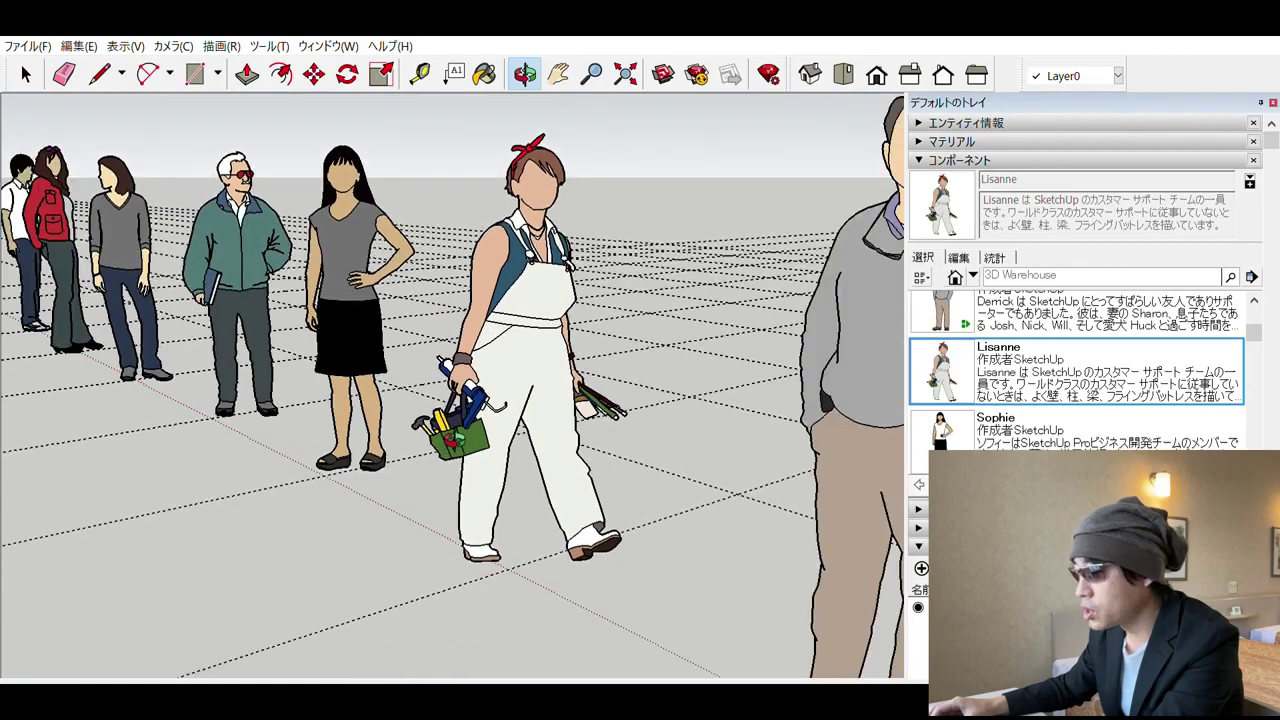
# Zoom out and orbit around the line of people to a wide view of the crowd
pyautogui.press('space')
pyautogui.scroll(-2, 547, 475)
pyautogui.scroll(-2, 547, 475)
pyautogui.scroll(-2, 547, 475)
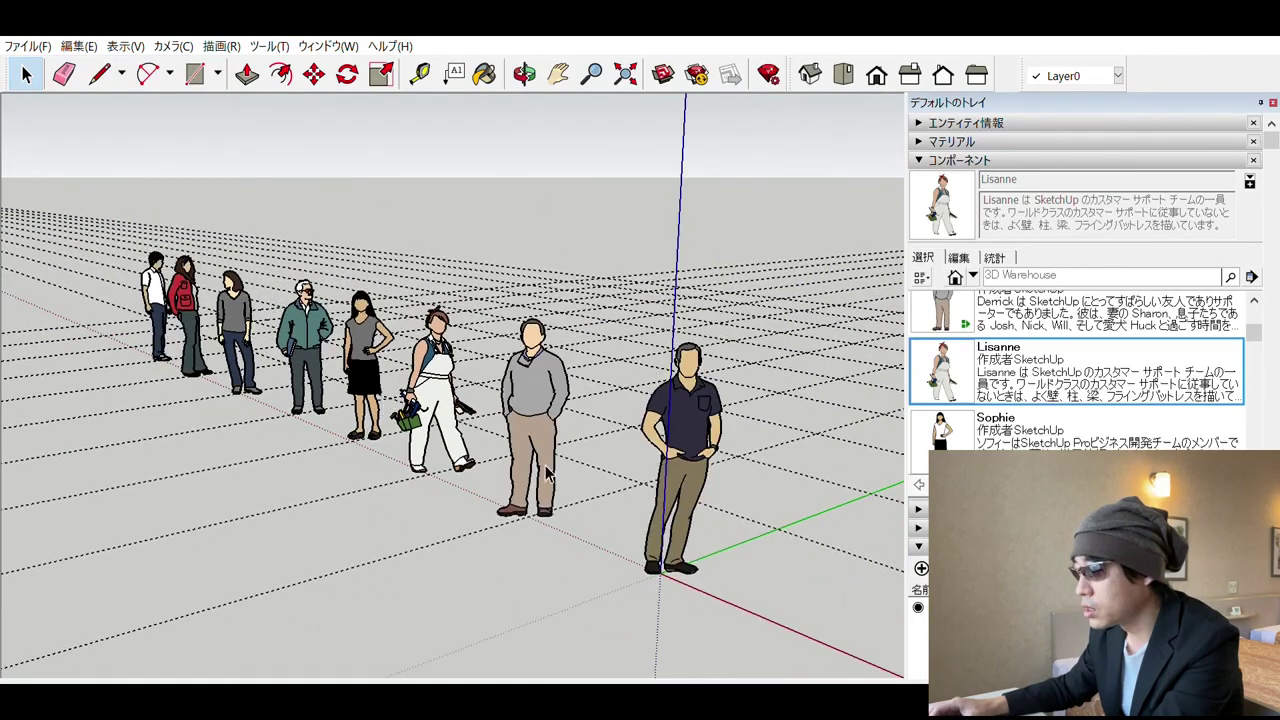
pyautogui.moveTo(547, 474); pyautogui.dragTo(550, 461, button='middle')
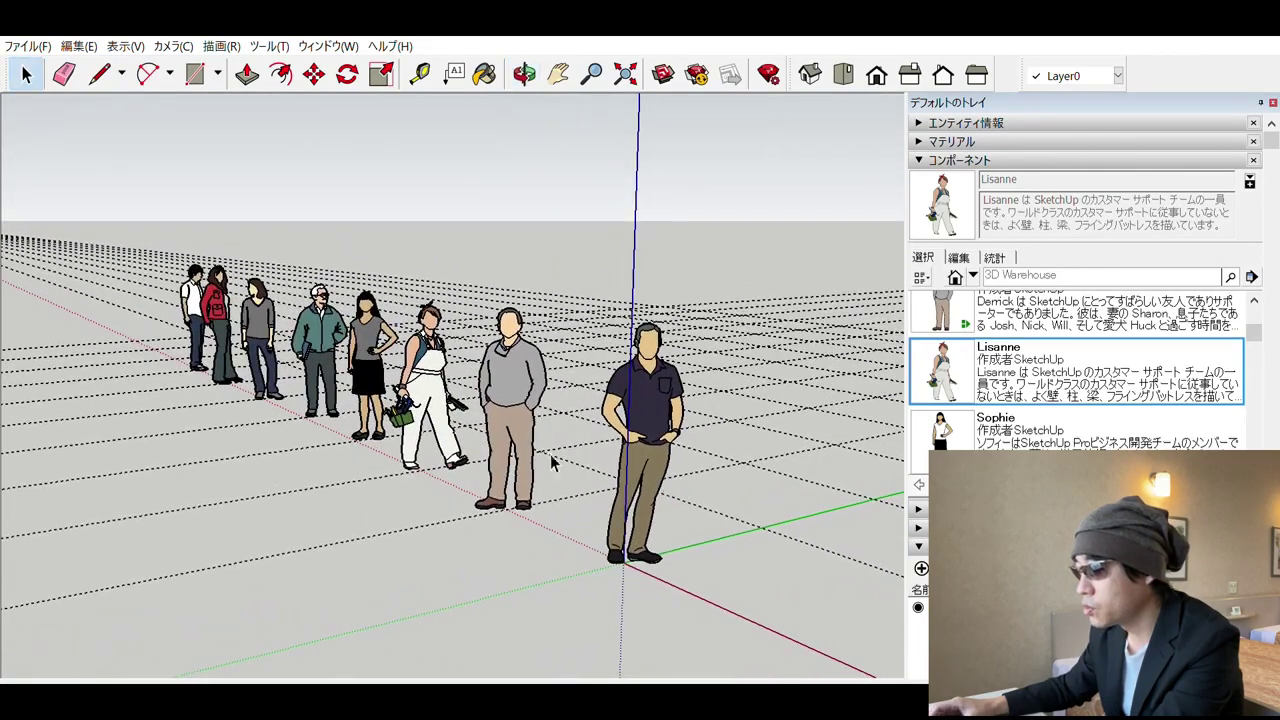
pyautogui.moveTo(469, 419); pyautogui.dragTo(474, 443, button='middle')
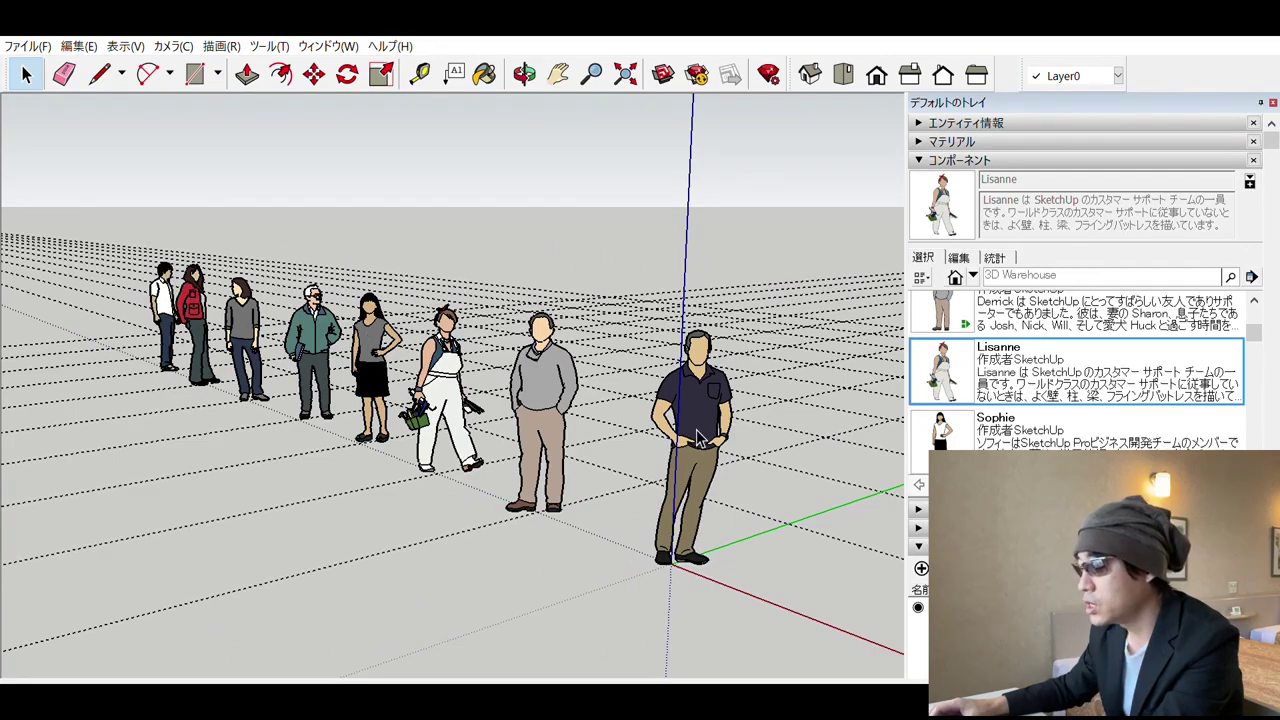
pyautogui.moveTo(698, 438); pyautogui.dragTo(404, 392, button='middle')
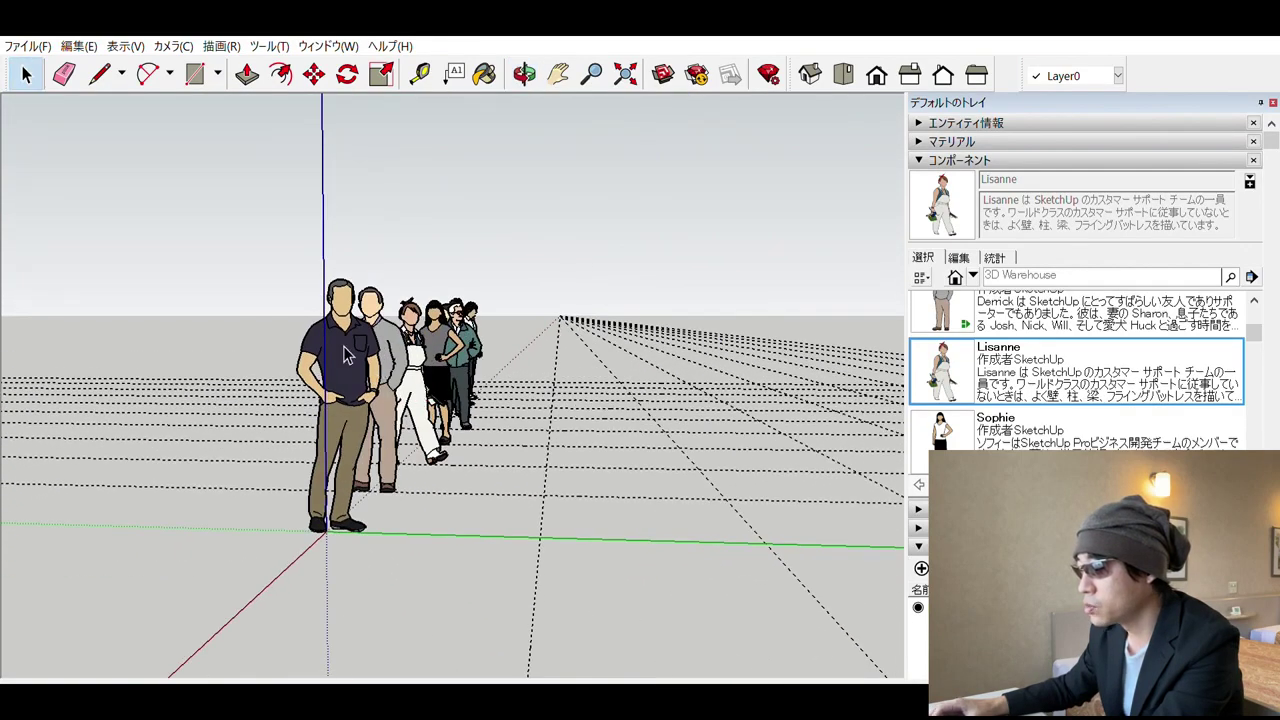
pyautogui.scroll(3, 343, 355)
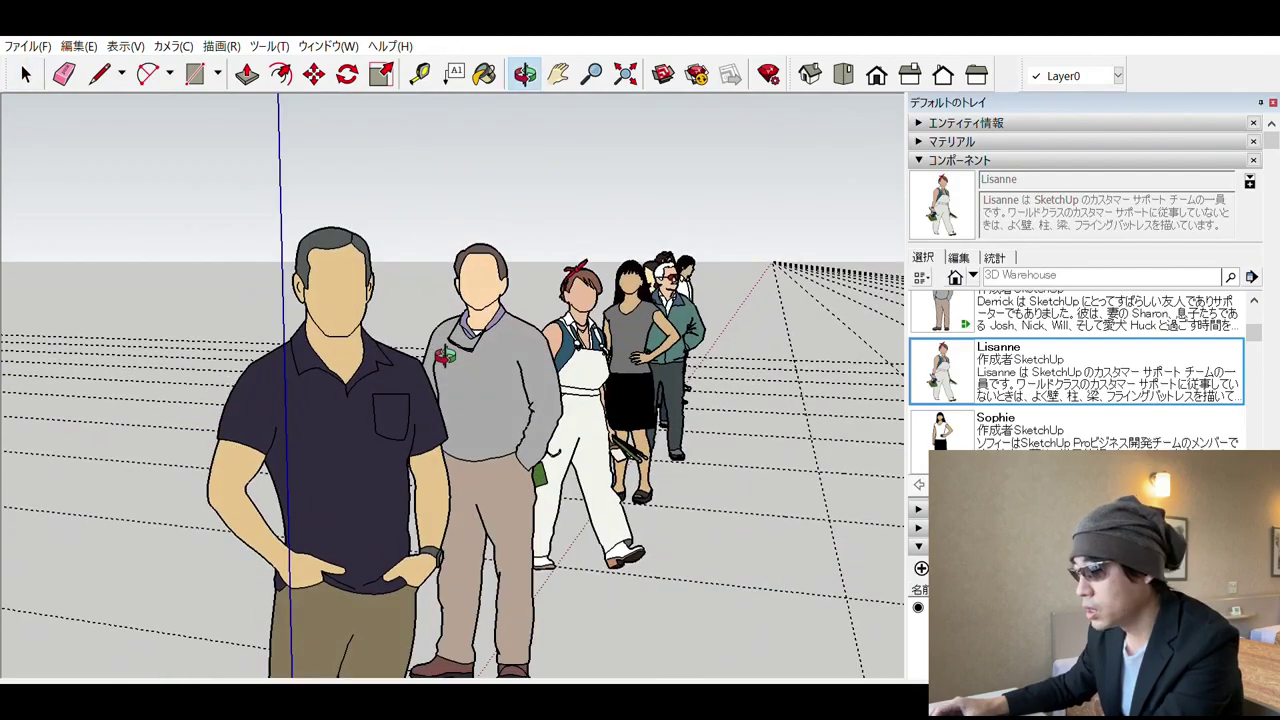
pyautogui.moveTo(393, 343)
pyautogui.mouseDown(button='middle')
pyautogui.moveTo(417, 285)
pyautogui.moveTo(487, 392)
pyautogui.moveTo(520, 380)
pyautogui.mouseUp(button='middle')
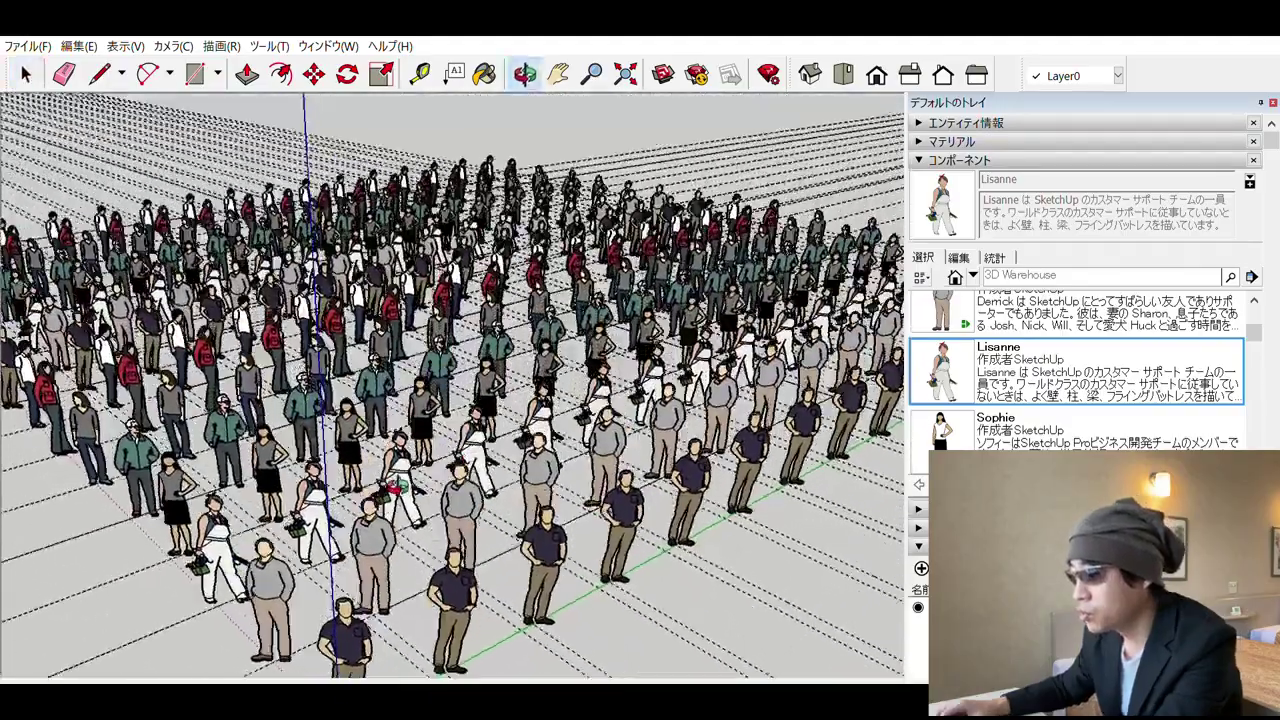
pyautogui.moveTo(392, 487); pyautogui.dragTo(517, 535, button='middle')
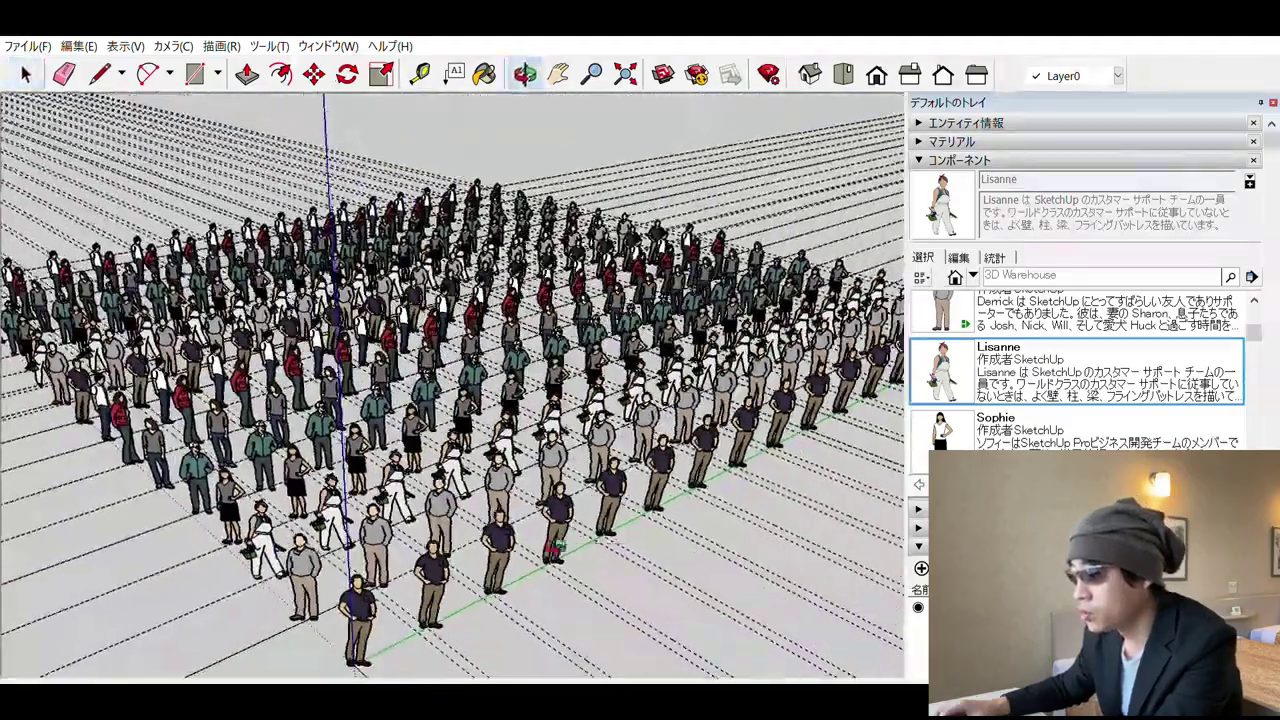